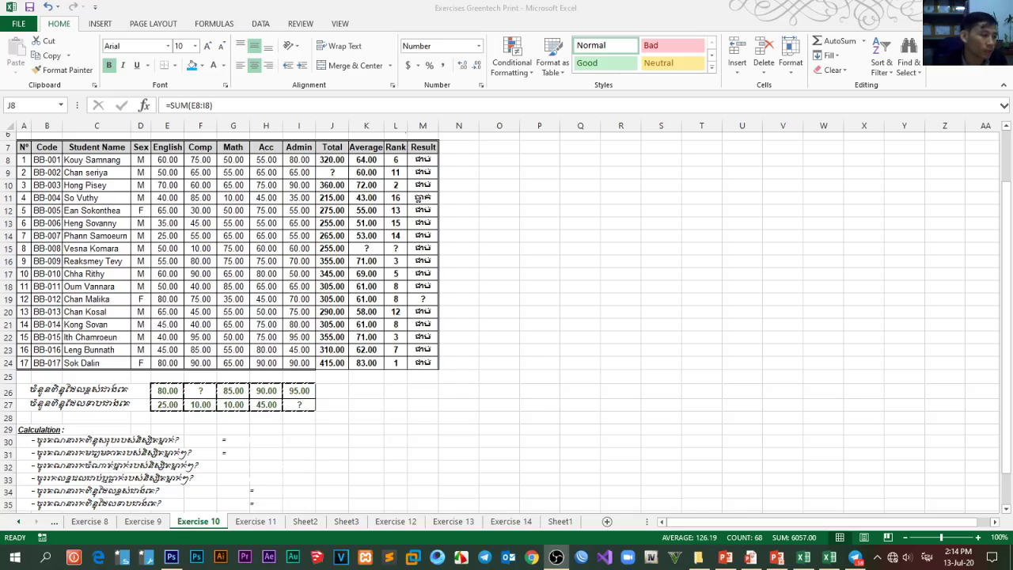
Step: Deselect the results range and scroll through the Exercise 10 score table
left_click(501, 299)
scroll(542, 270, "up", 2)
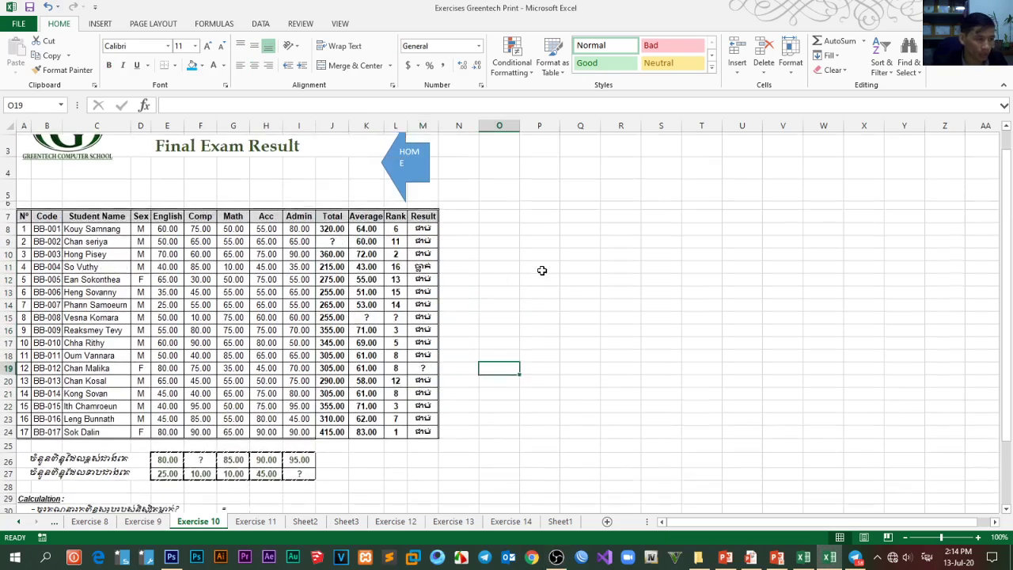
scroll(541, 269, "down", 1)
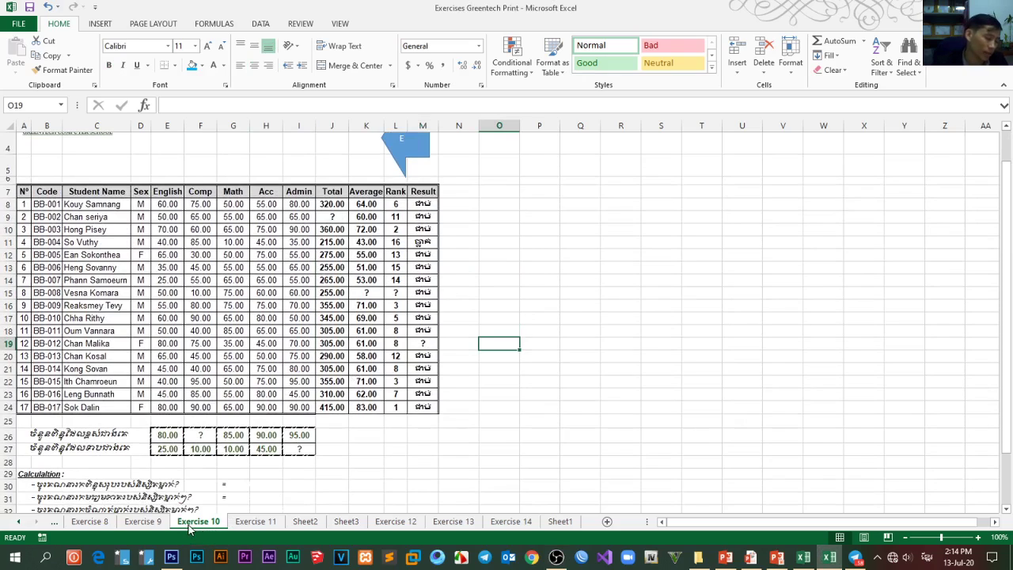
Step: Step through Exercise 11 and Exercise 12 to reach Exercise 13's subject score table
left_click(258, 522)
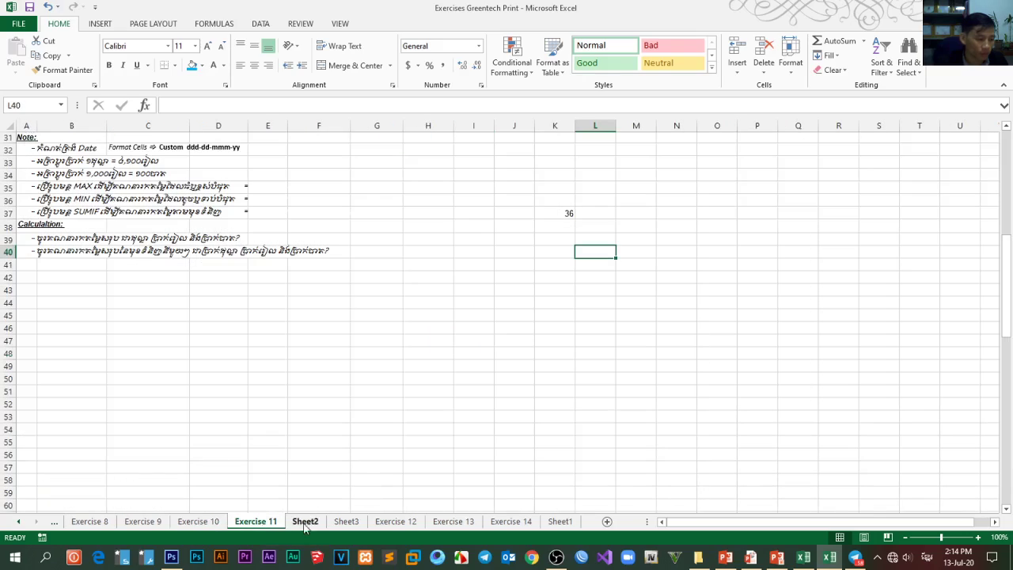
left_click(396, 522)
left_click(451, 522)
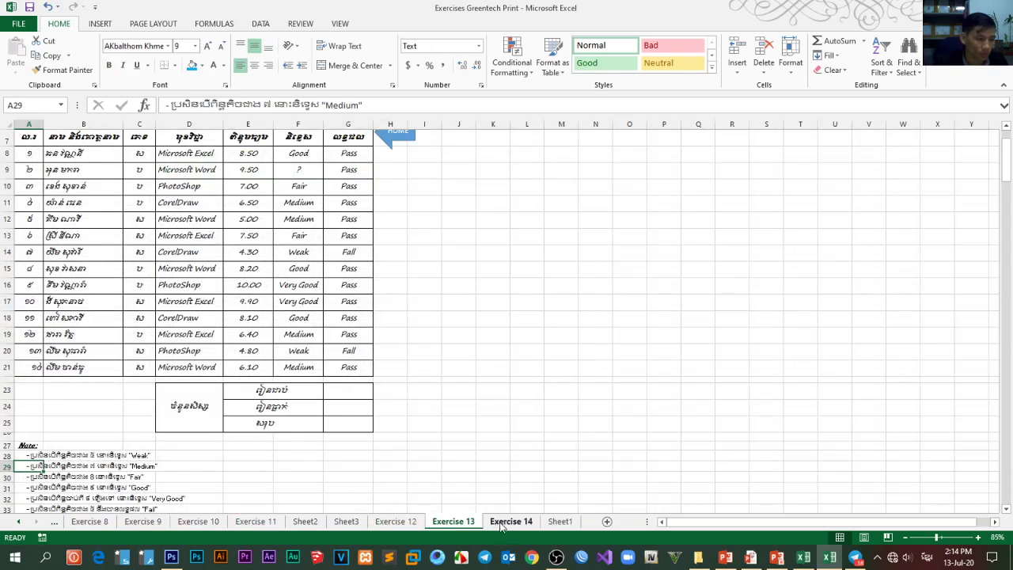
scroll(361, 338, "up", 2)
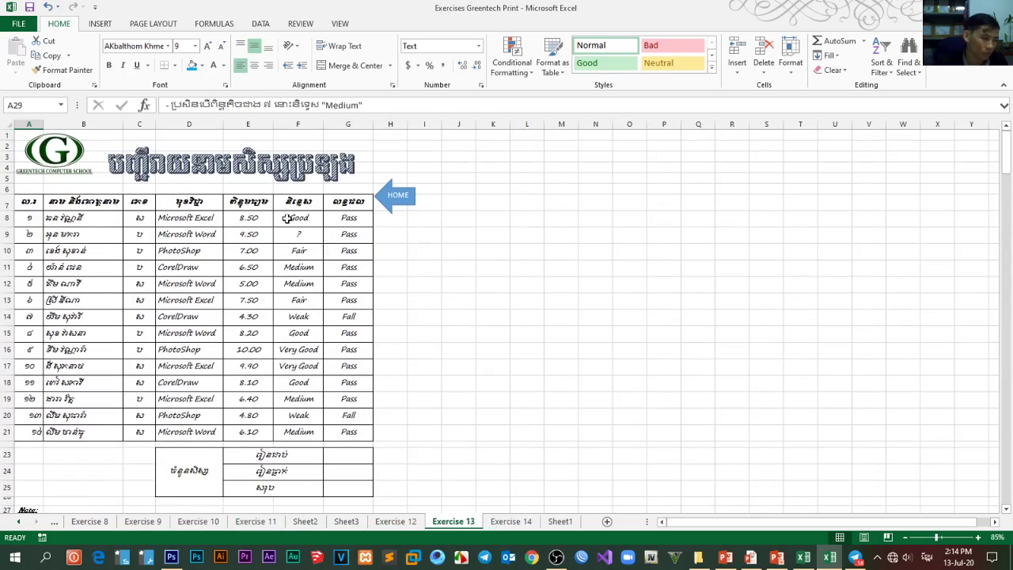
Step: Inspect the grade IF formula in F8 and pass/fail formula in G9, then return to Exercise 10
left_click(289, 219)
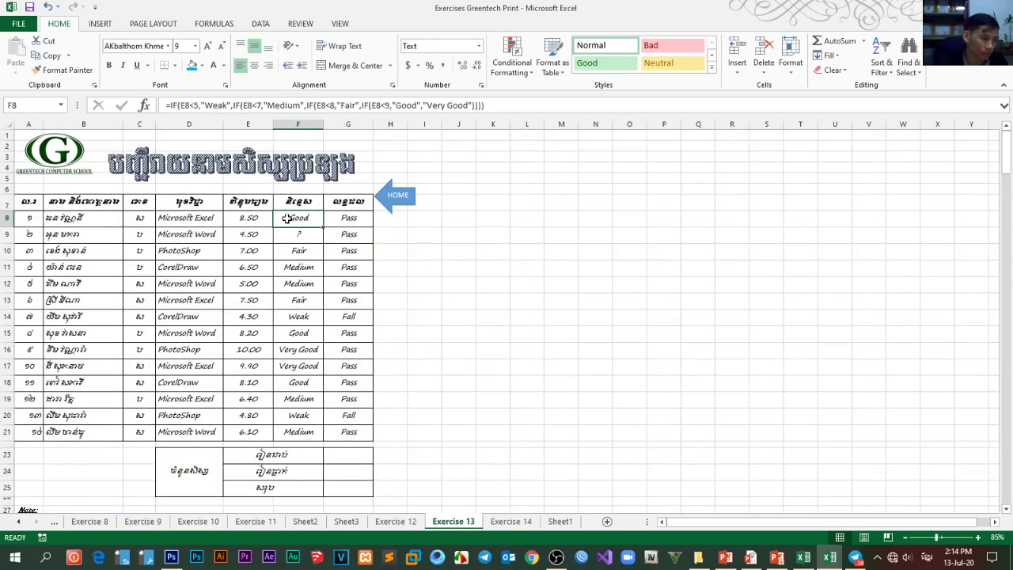
left_click(355, 231)
left_click(399, 225)
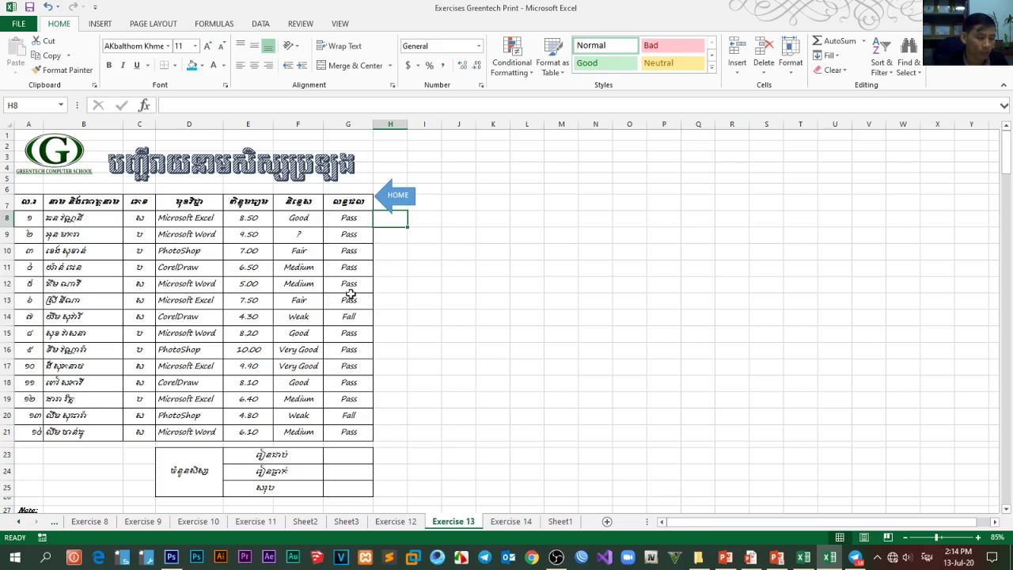
left_click(198, 522)
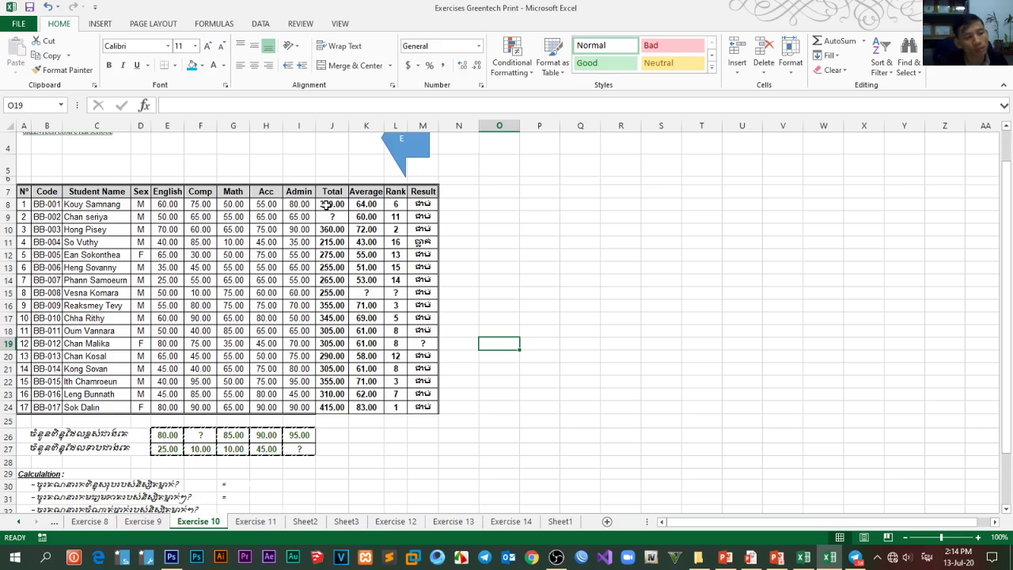
Step: Delete the Total–Result values in J8:M24 and the summary figures in E26:I27
mouse_move(337, 206)
left_mouse_down()
mouse_move(372, 238)
mouse_move(428, 413)
mouse_move(337, 207)
left_mouse_up()
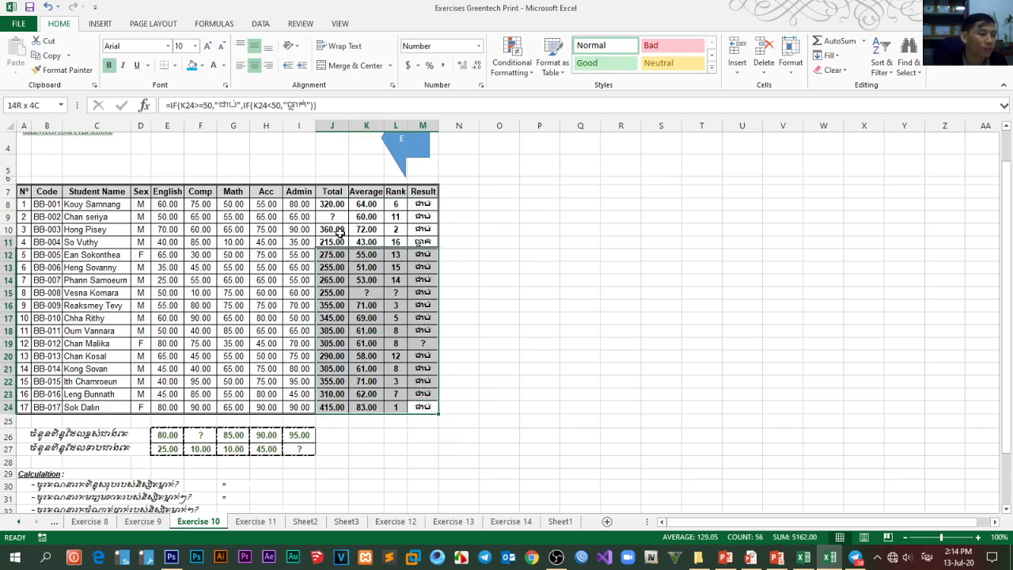
key("Delete")
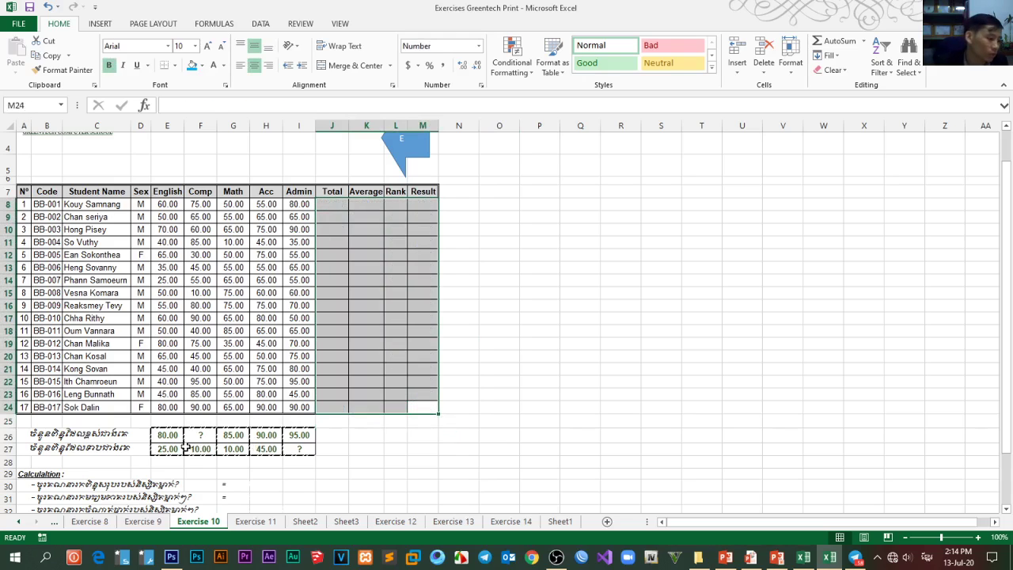
left_click_drag(170, 438, 308, 445)
key("Delete")
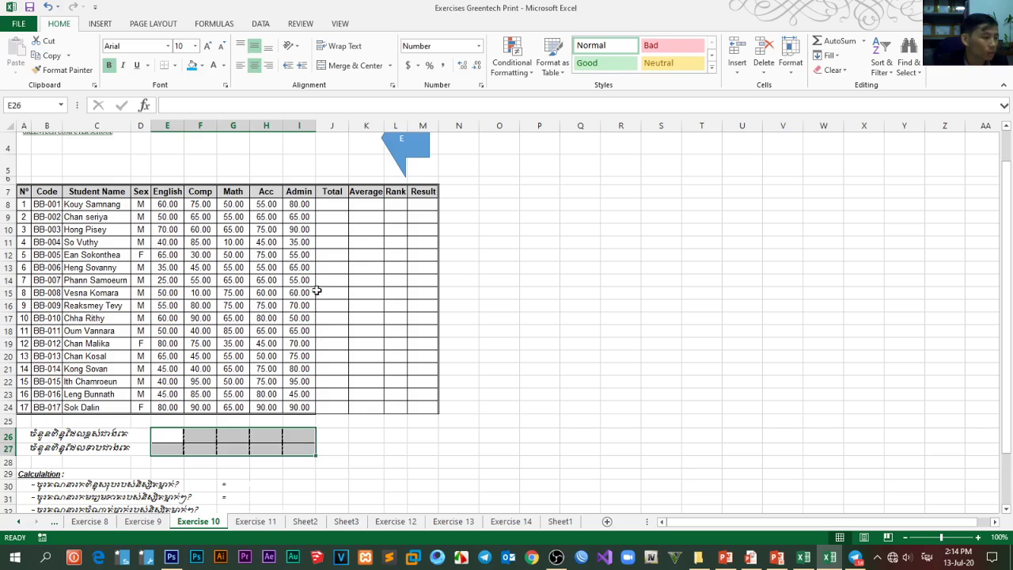
Step: Check the cleared J8 cell, deselect, and bring up the PowerPoint lesson slideshow
left_click(321, 267)
left_click(333, 204)
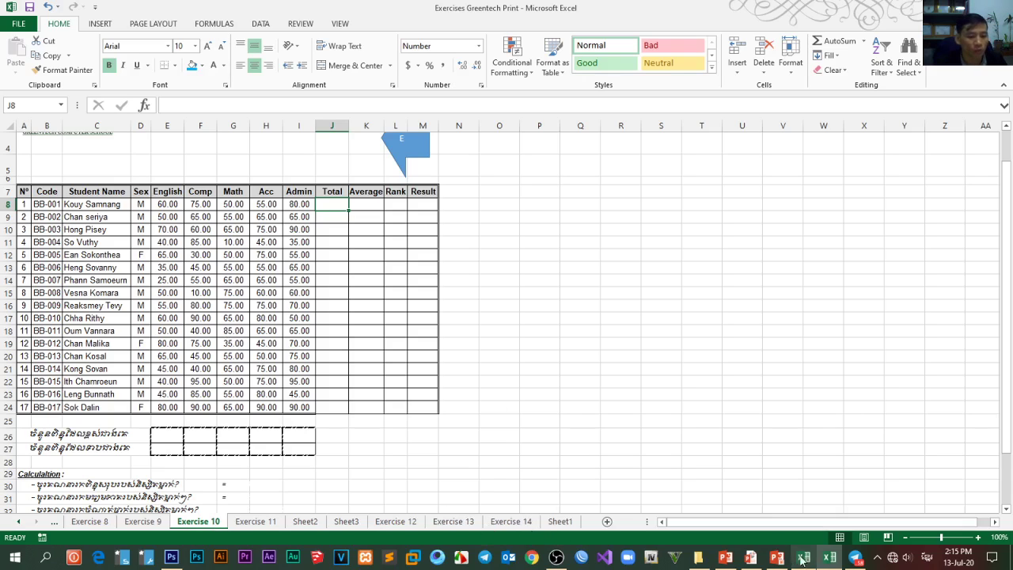
left_click(584, 297)
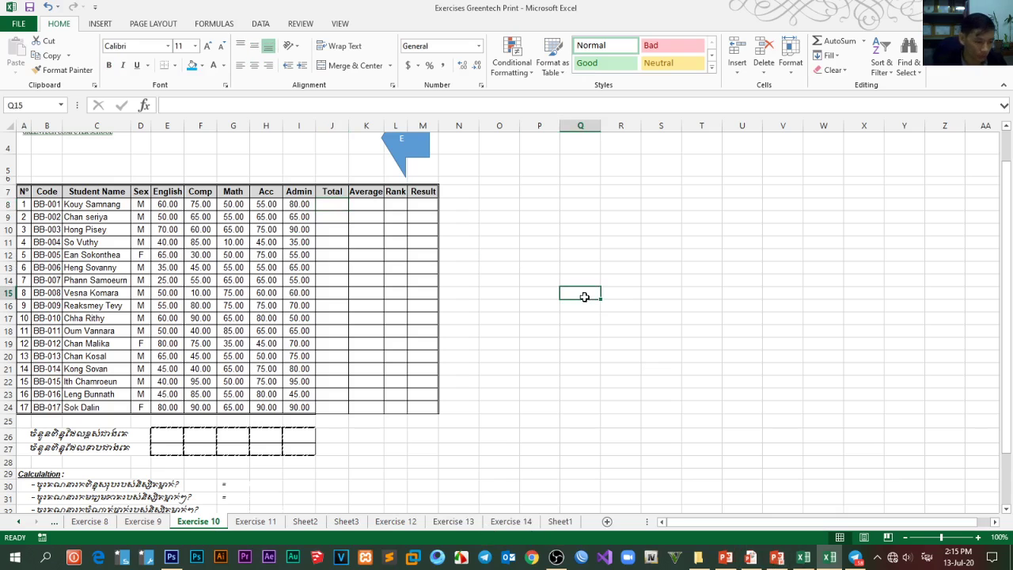
left_click(777, 558)
Step: Advance past the Upper, text function and COUNTIF slides to the Today function slide
left_click(631, 426)
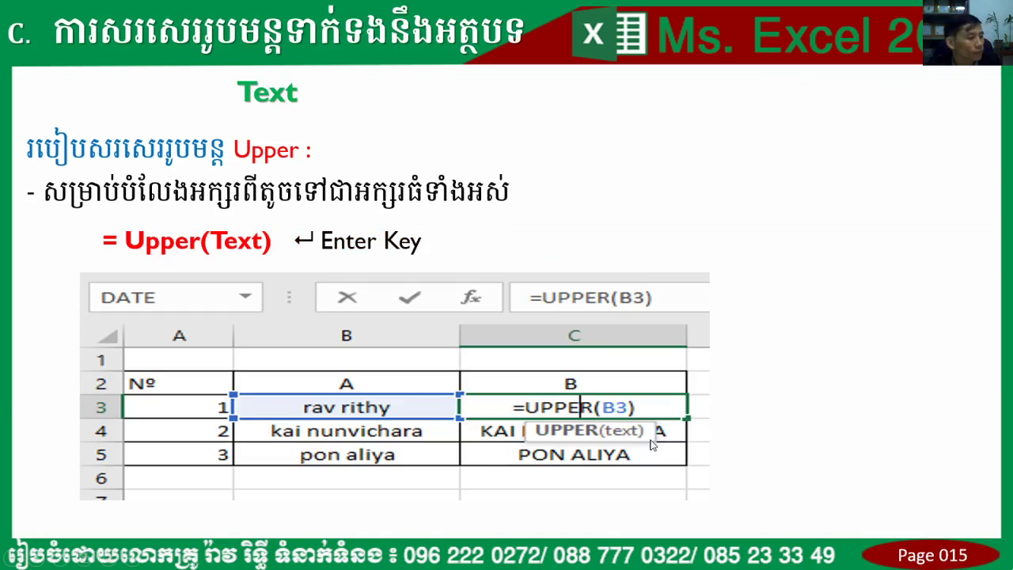
left_click(326, 219)
left_click(334, 216)
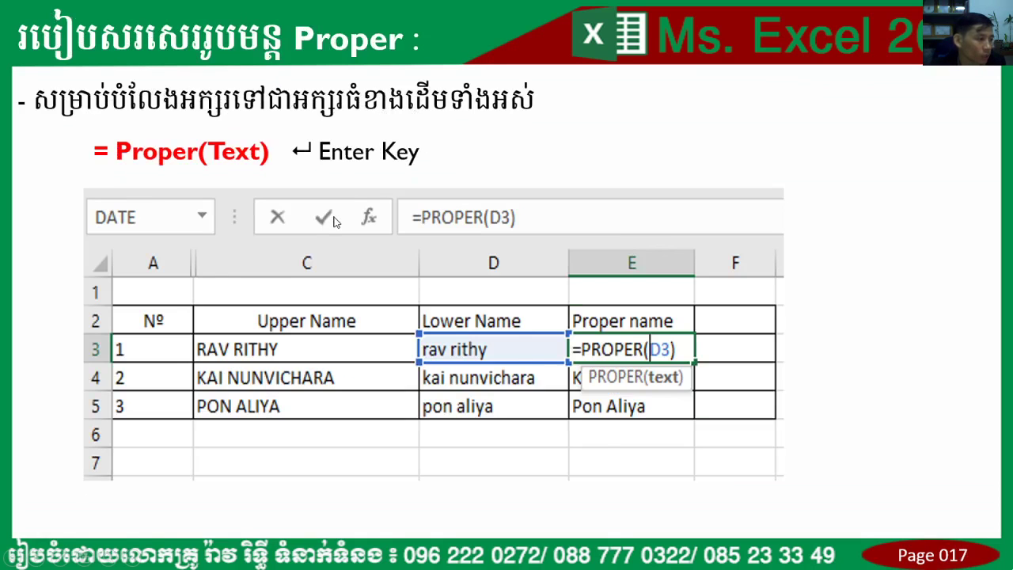
left_click(339, 217)
left_click(343, 218)
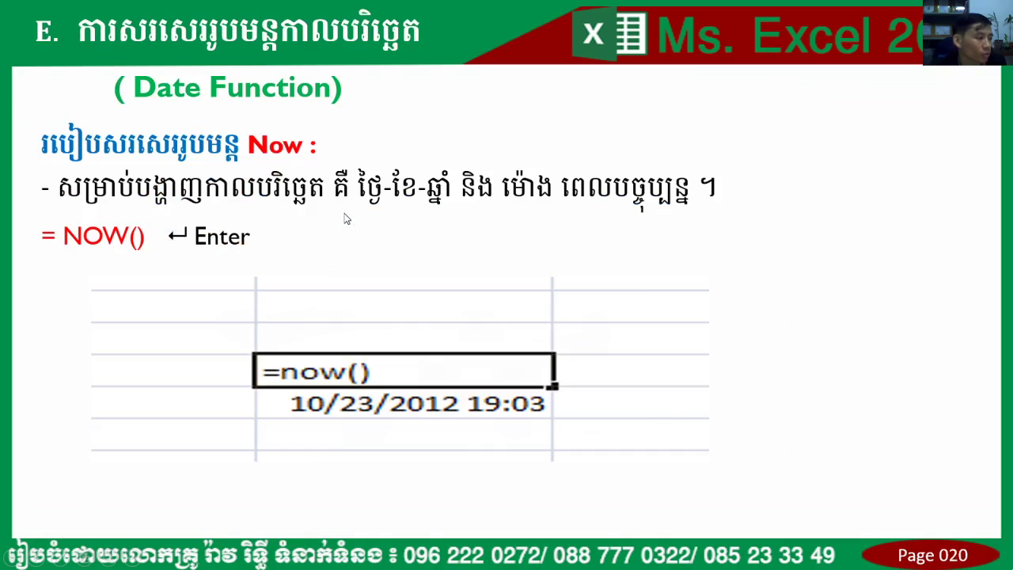
left_click(345, 216)
left_click(347, 217)
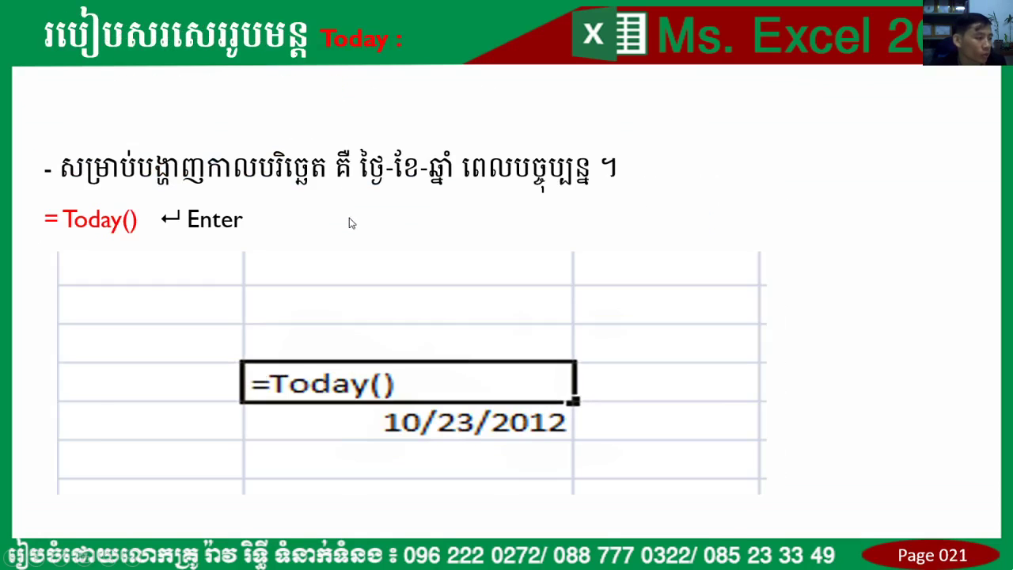
Step: Browse back and forth through the function slides, then exit the slideshow to editing view
scroll(352, 223, "down", 2)
scroll(353, 226, "up", 1)
scroll(355, 229, "up", 1)
scroll(357, 228, "up", 2)
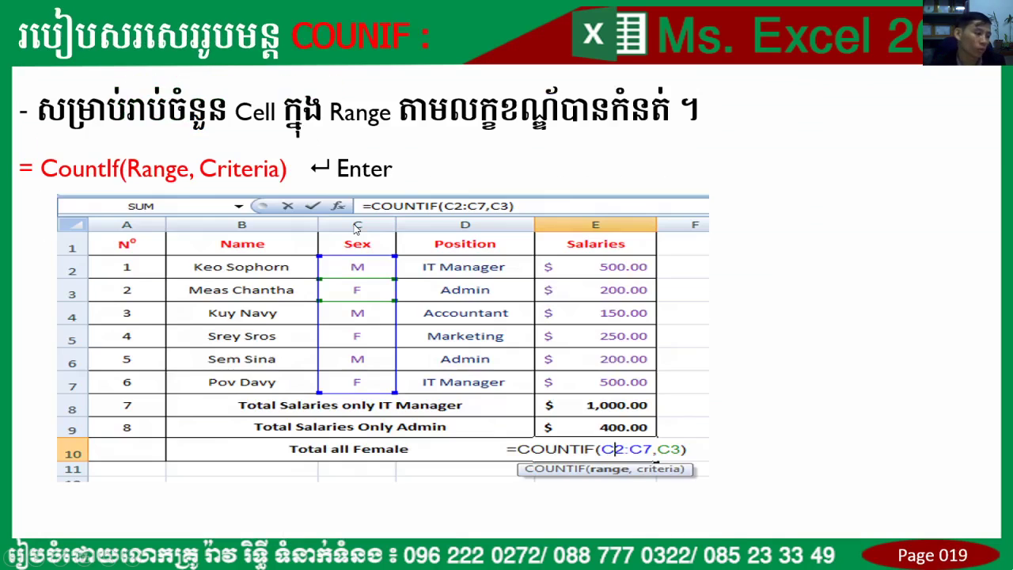
scroll(355, 228, "up", 1)
scroll(355, 228, "up", 1)
scroll(355, 228, "up", 1)
scroll(355, 228, "up", 1)
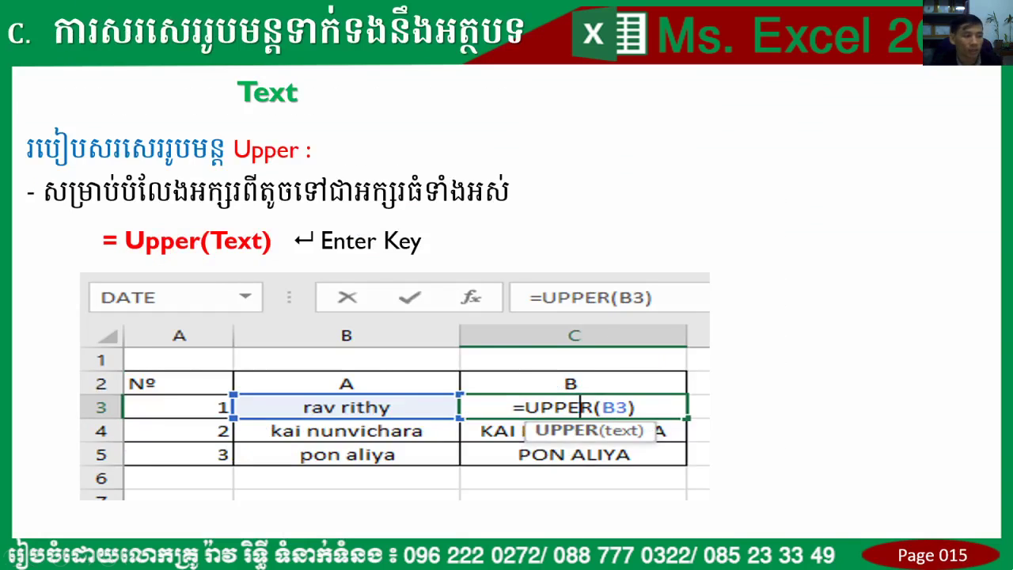
scroll(355, 228, "up", 1)
scroll(356, 228, "up", 1)
scroll(355, 228, "down", 1)
scroll(356, 228, "down", 1)
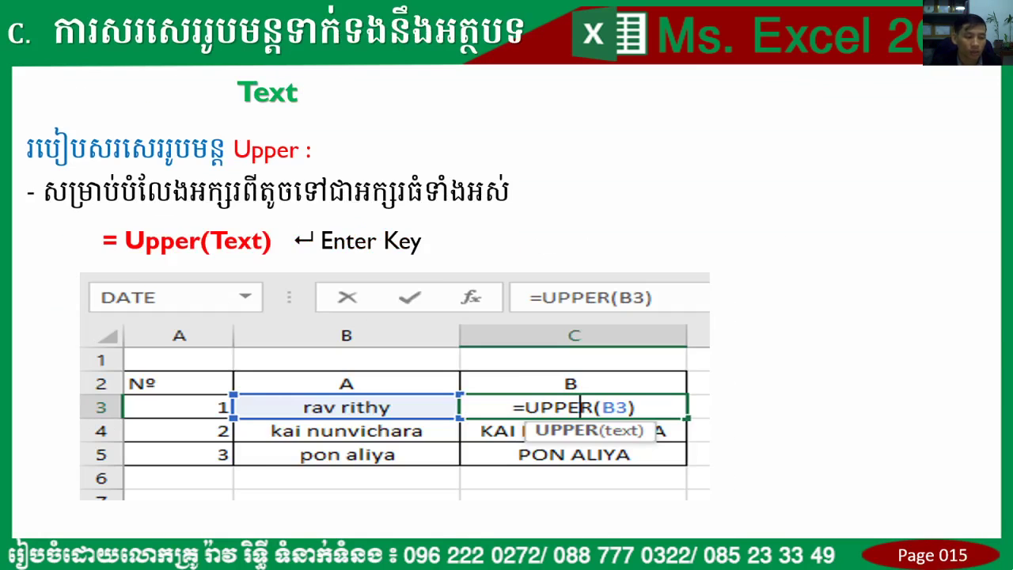
scroll(355, 228, "down", 1)
scroll(355, 228, "down", 1)
scroll(355, 228, "down", 1)
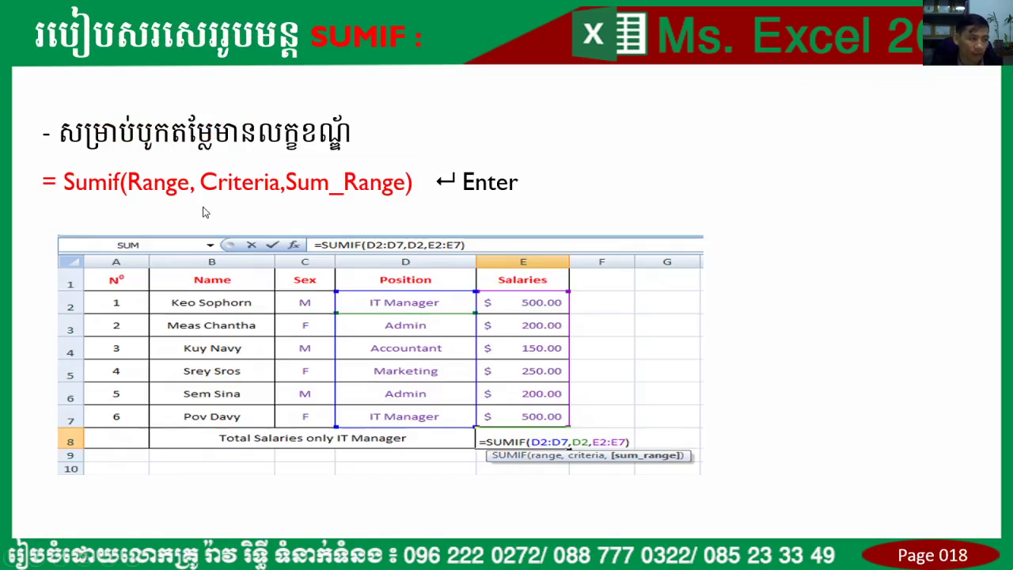
scroll(579, 195, "down", 1)
scroll(579, 194, "down", 1)
scroll(545, 220, "down", 1)
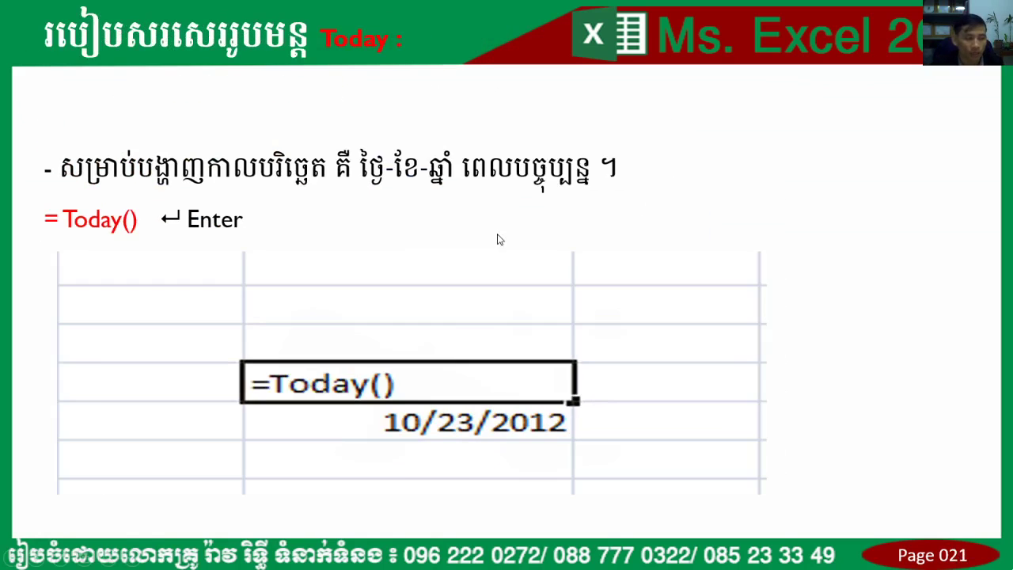
scroll(501, 240, "down", 1)
scroll(475, 250, "down", 2)
scroll(475, 250, "down", 1)
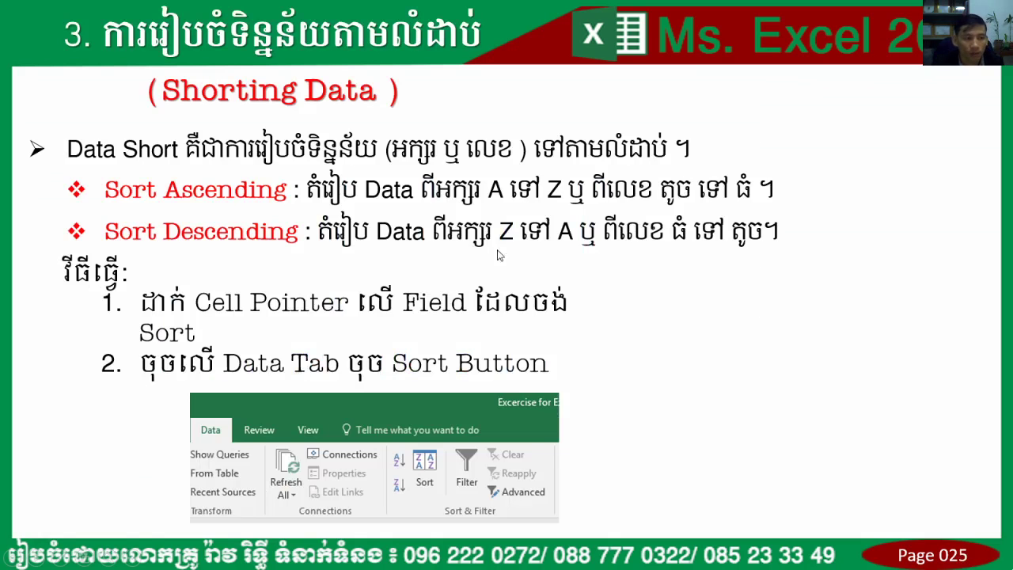
scroll(498, 255, "up", 1)
scroll(500, 256, "up", 2)
scroll(500, 256, "up", 1)
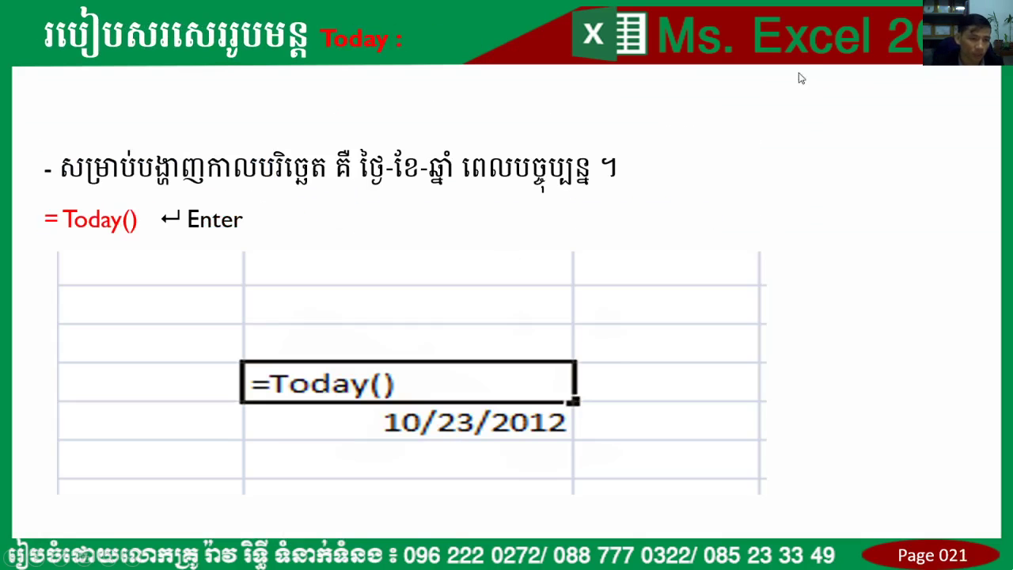
key("Escape")
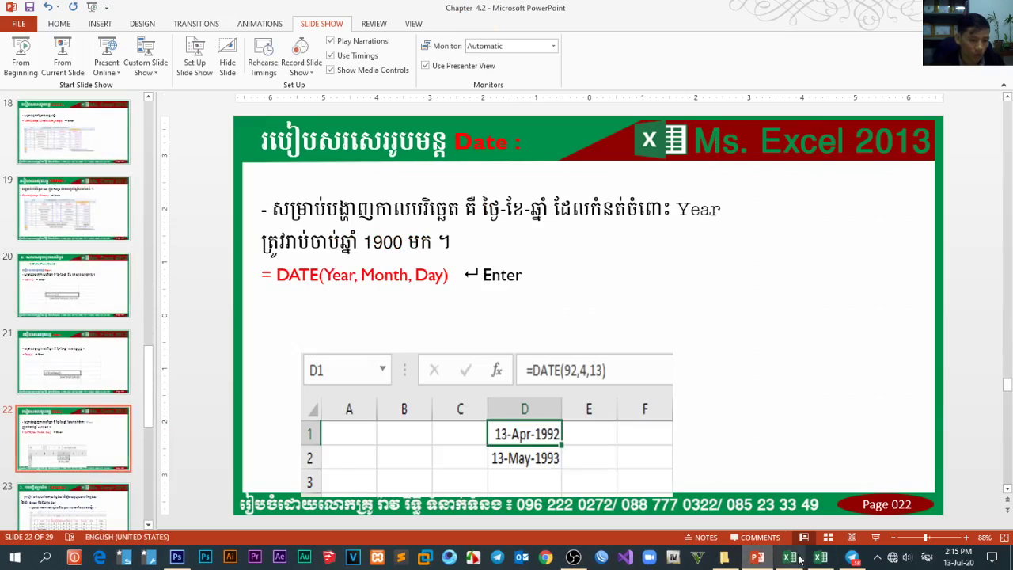
Step: Return to the Excel workbook and move back through the sheet tabs to Exercise 4
left_click(821, 556)
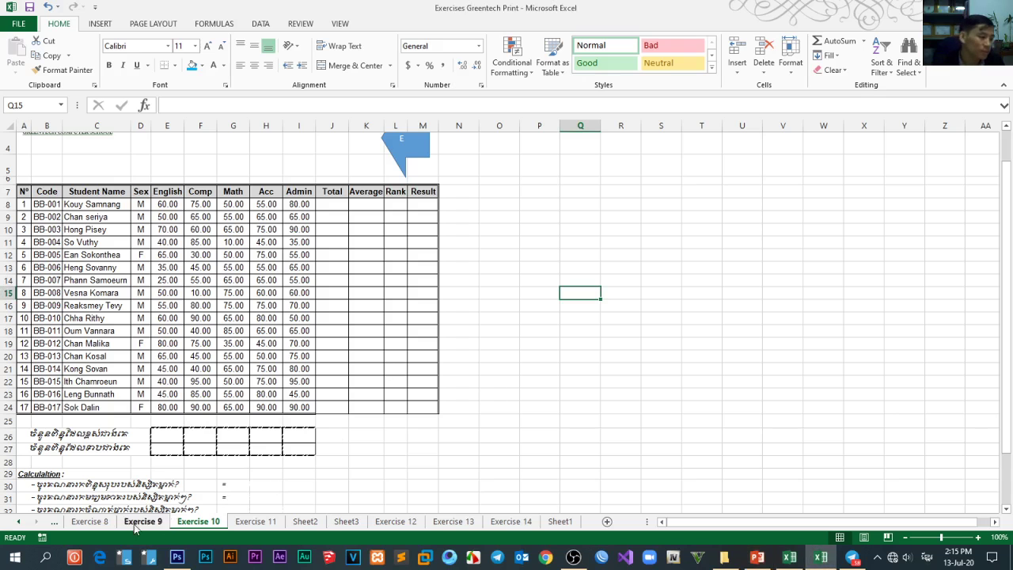
left_click(54, 522)
left_click(54, 521)
left_click(54, 522)
left_click(54, 522)
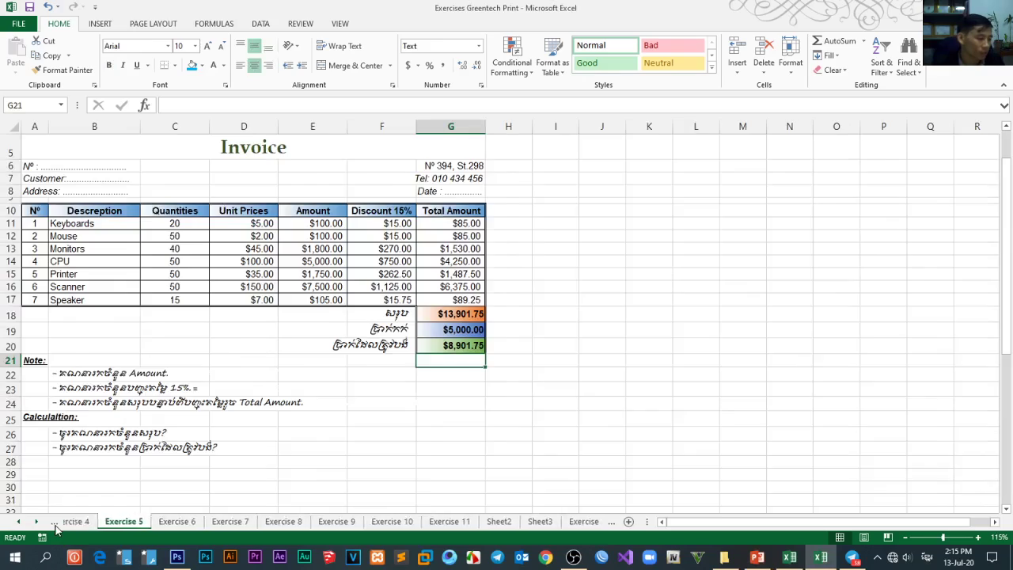
left_click(54, 522)
left_click(144, 521)
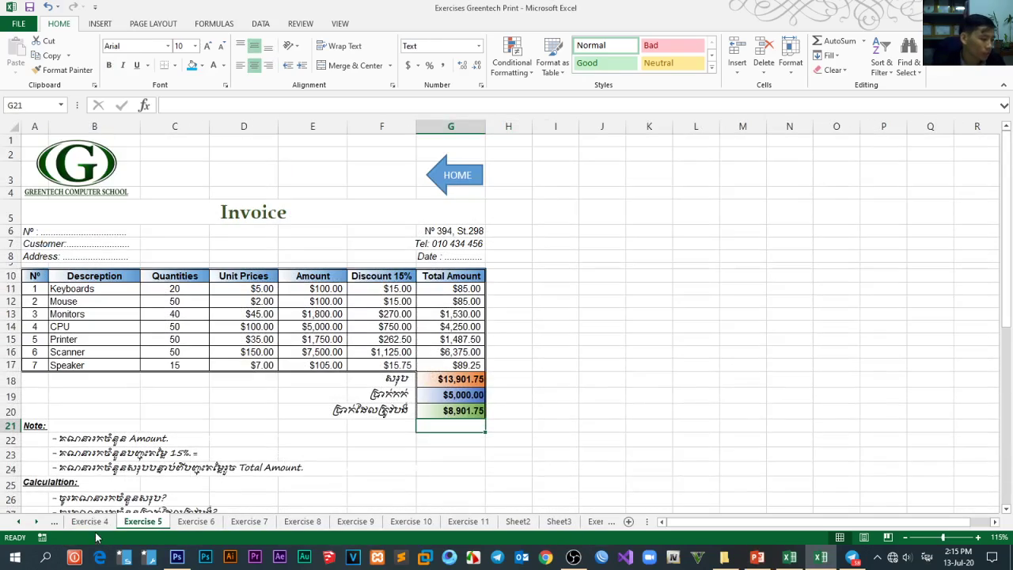
left_click(89, 522)
Step: Glance at the earlier Exercise 2 and 3 sheets, then go back to the Exercise 4 staff list
scroll(220, 425, "up", 6)
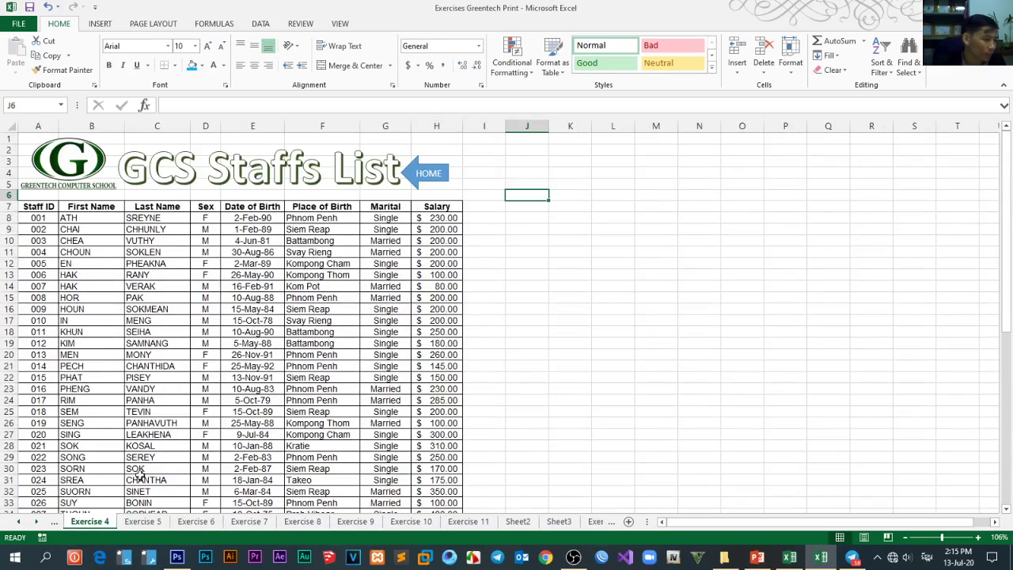
left_click(54, 523)
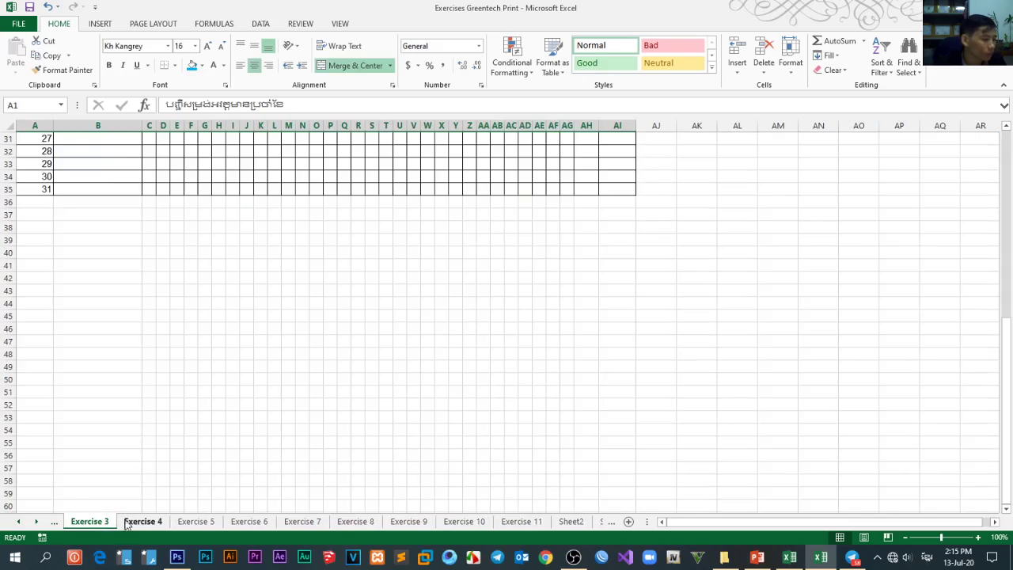
left_click(126, 523)
left_click(95, 524)
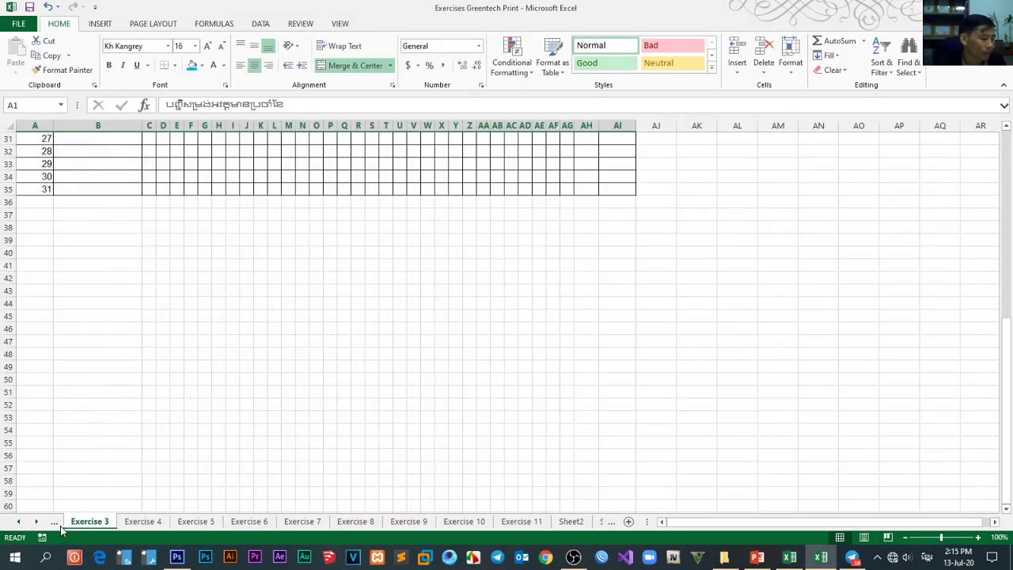
left_click(55, 523)
left_click(146, 525)
left_click(204, 525)
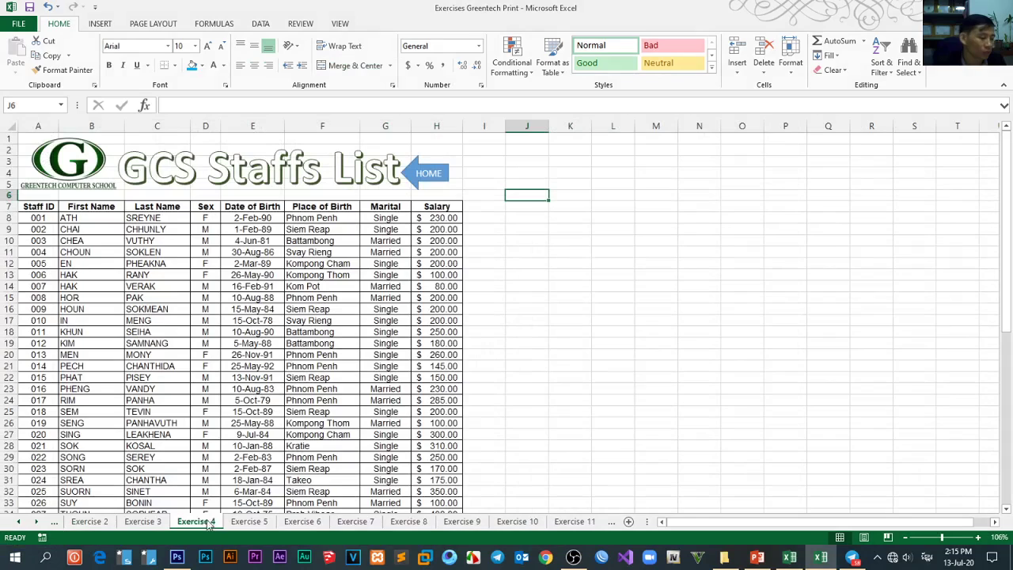
Step: Select the first Staff ID in A8 and scroll through the staff list
left_click(26, 216)
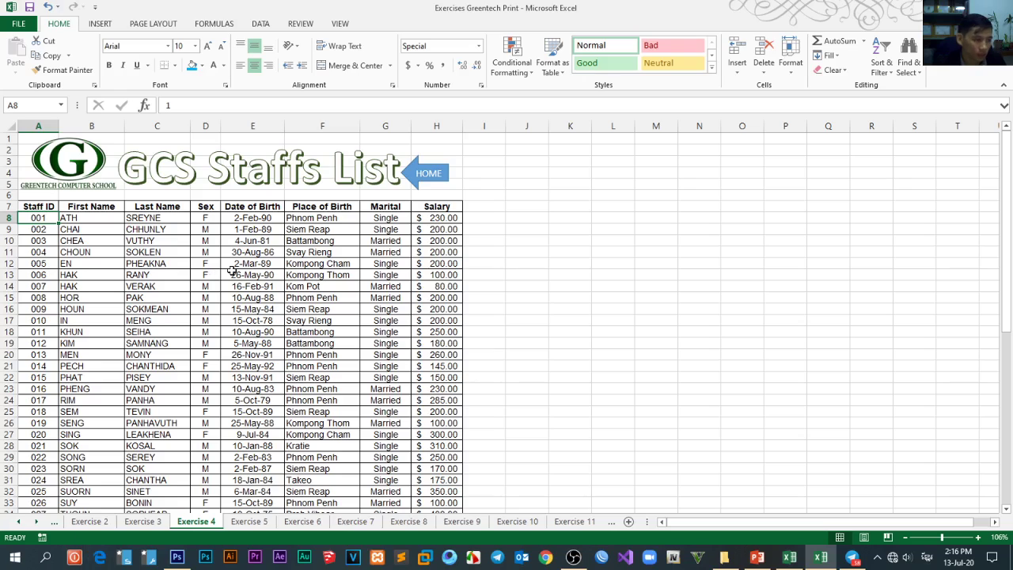
scroll(393, 260, "down", 1)
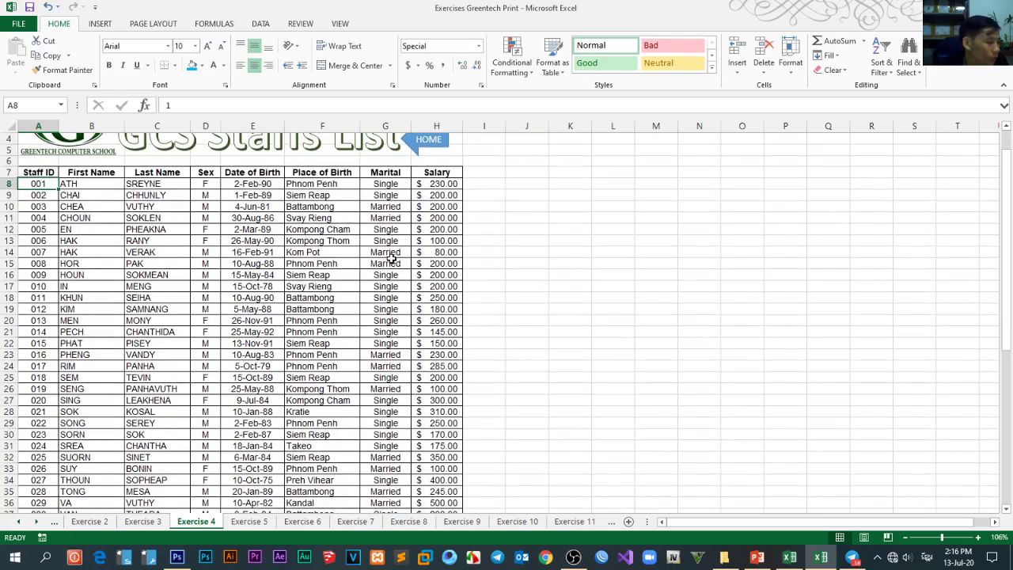
scroll(390, 258, "up", 1)
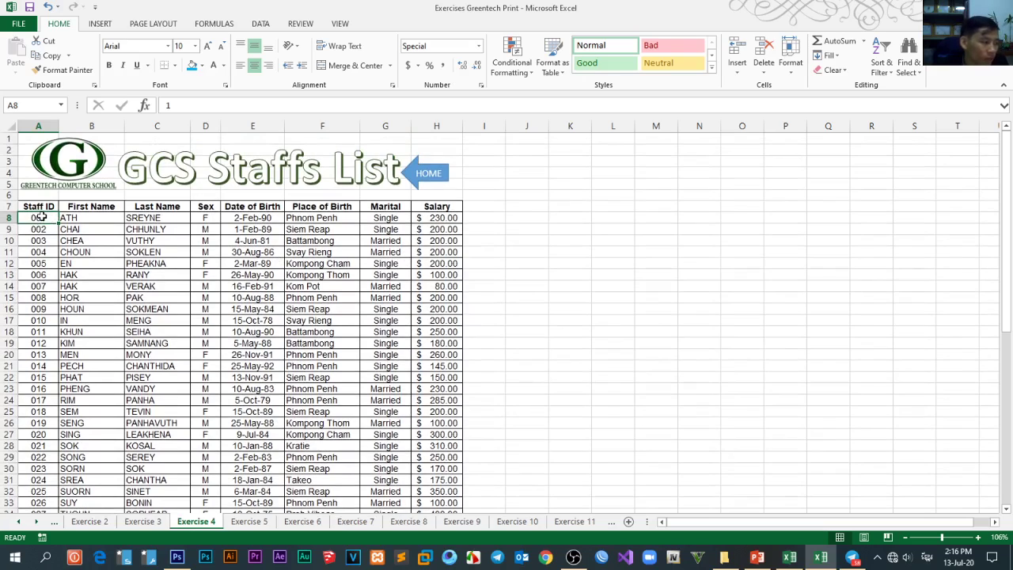
scroll(46, 448, "down", 5)
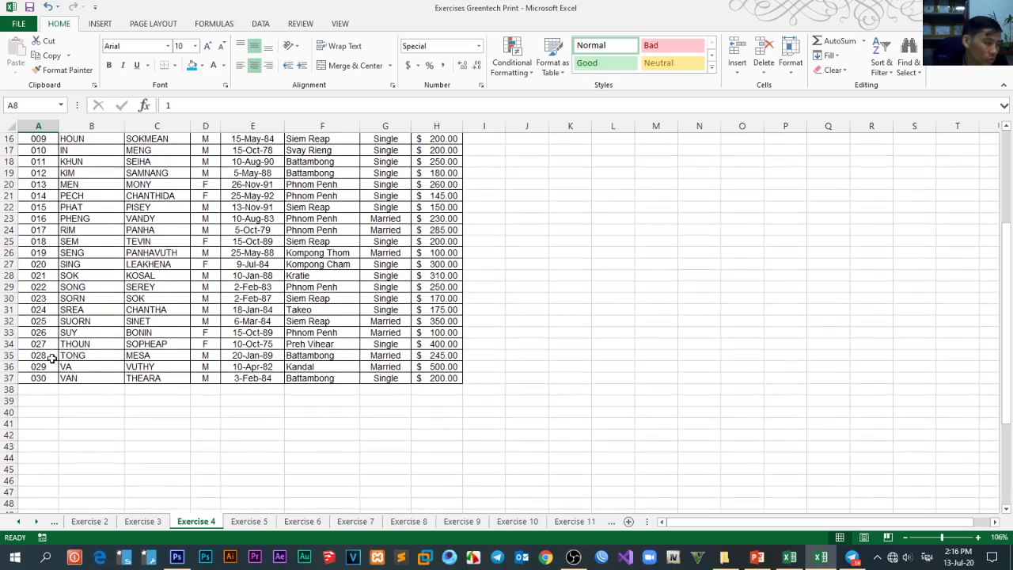
scroll(51, 357, "up", 4)
scroll(47, 261, "up", 1)
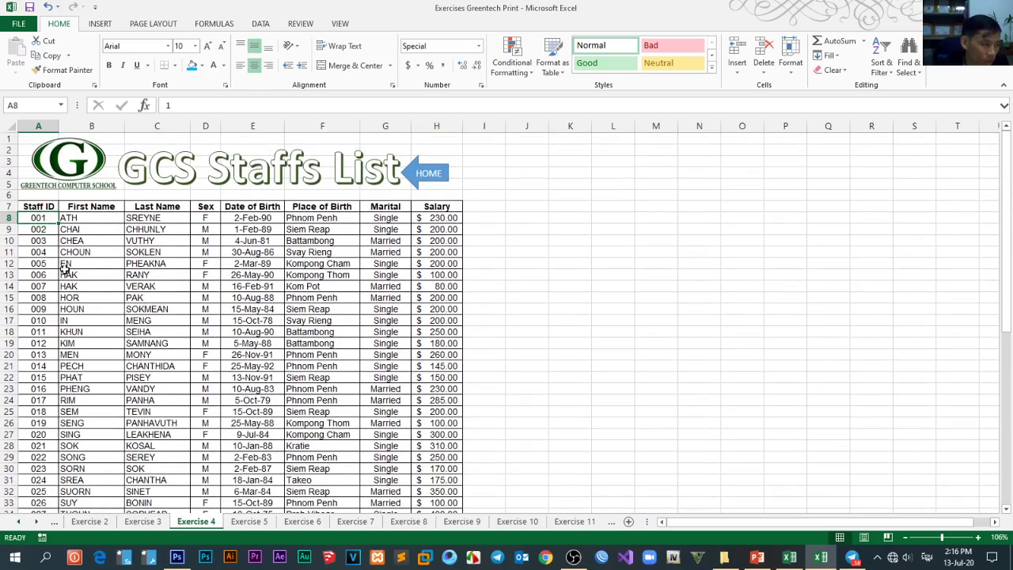
Step: Check the names in rows 8, 13 and 22, the first birth date and salary, then view Exercise 5
left_click(82, 215)
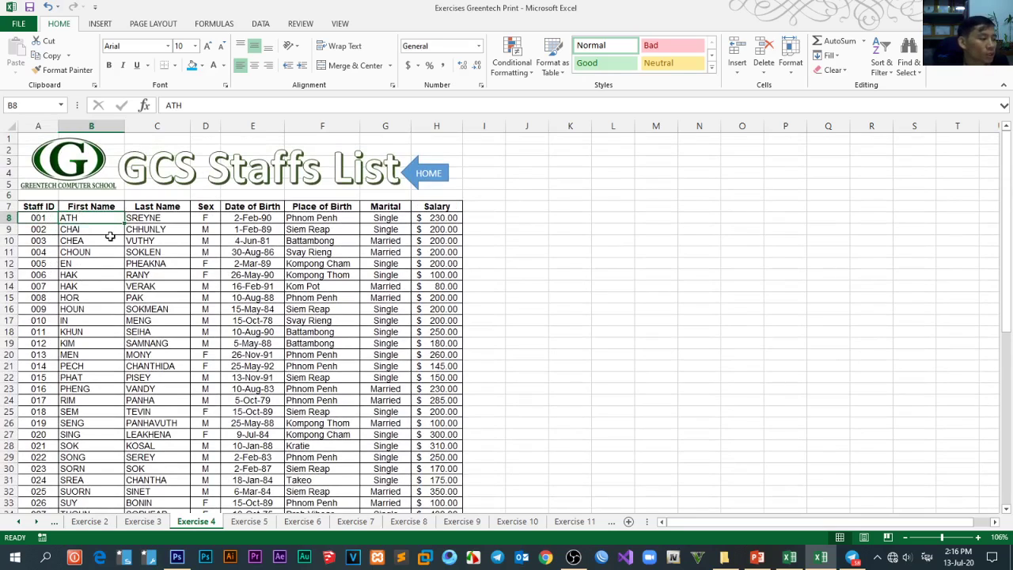
left_click(168, 219)
left_click(158, 276)
left_click(179, 376)
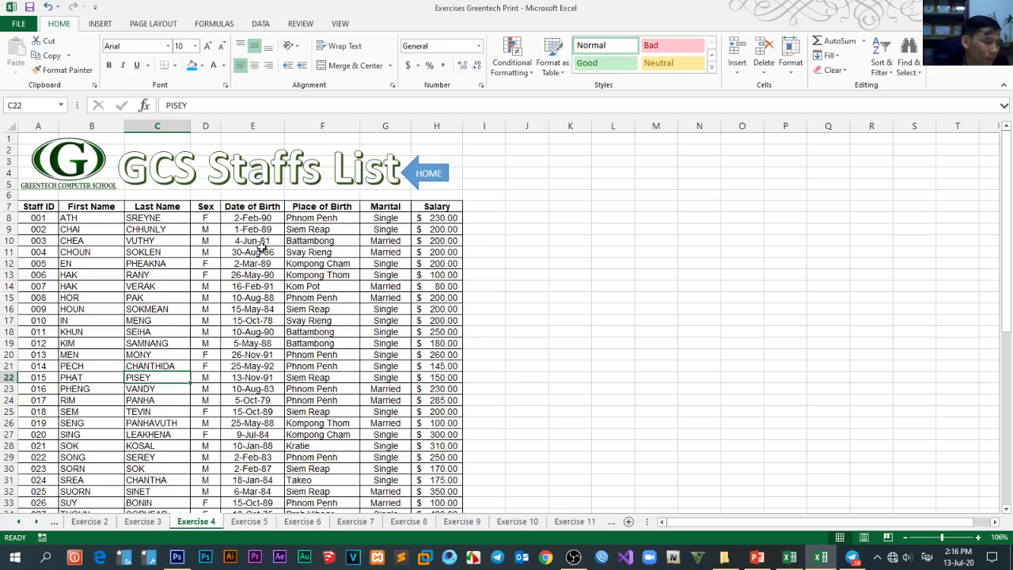
left_click(241, 216)
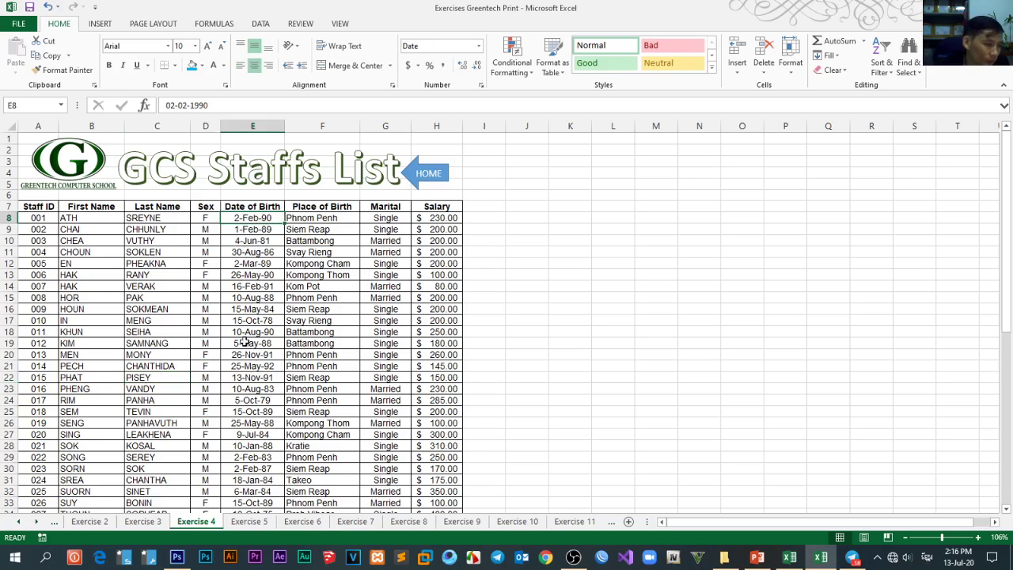
left_click(424, 215)
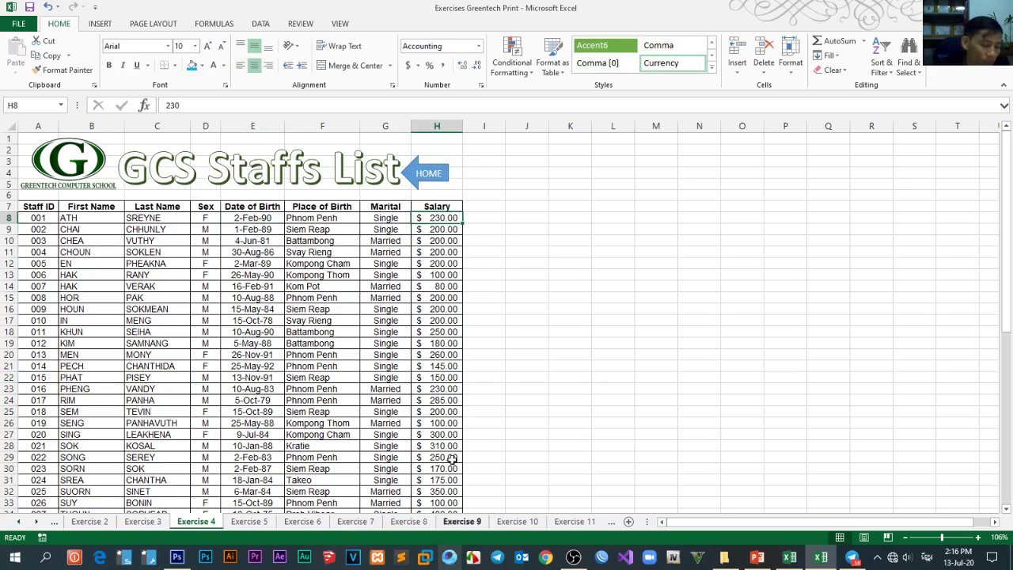
scroll(452, 322, "down", 4)
scroll(456, 321, "up", 4)
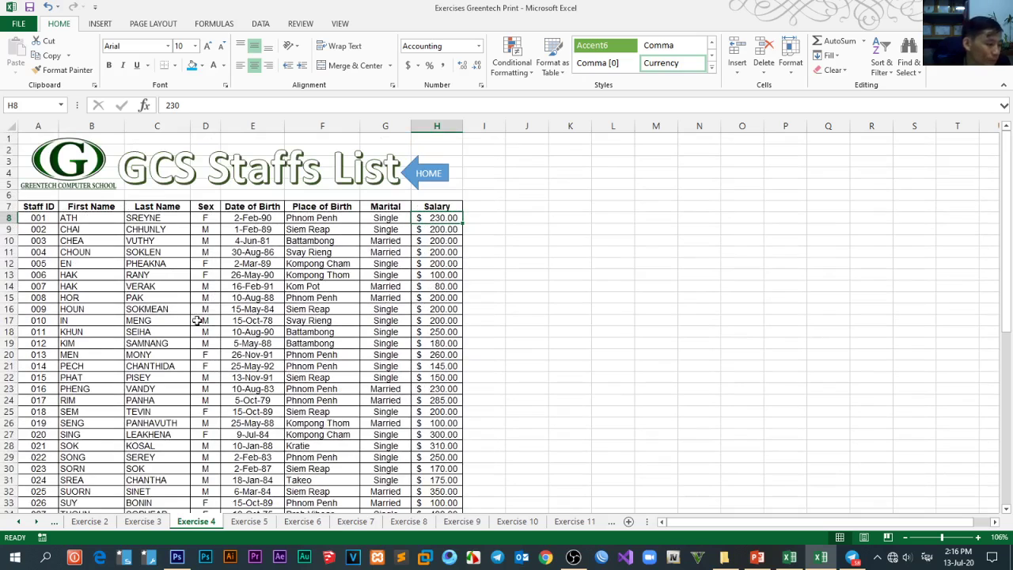
left_click(251, 523)
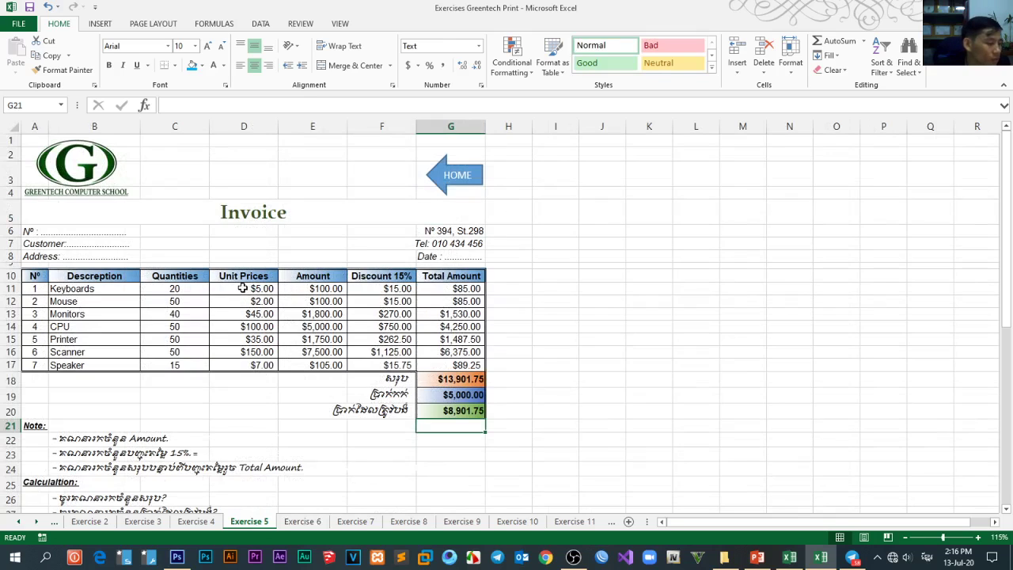
Step: Fill the Amount, Discount 15% and Total Amount formulas down through all invoice items
left_click_drag(243, 288, 361, 304)
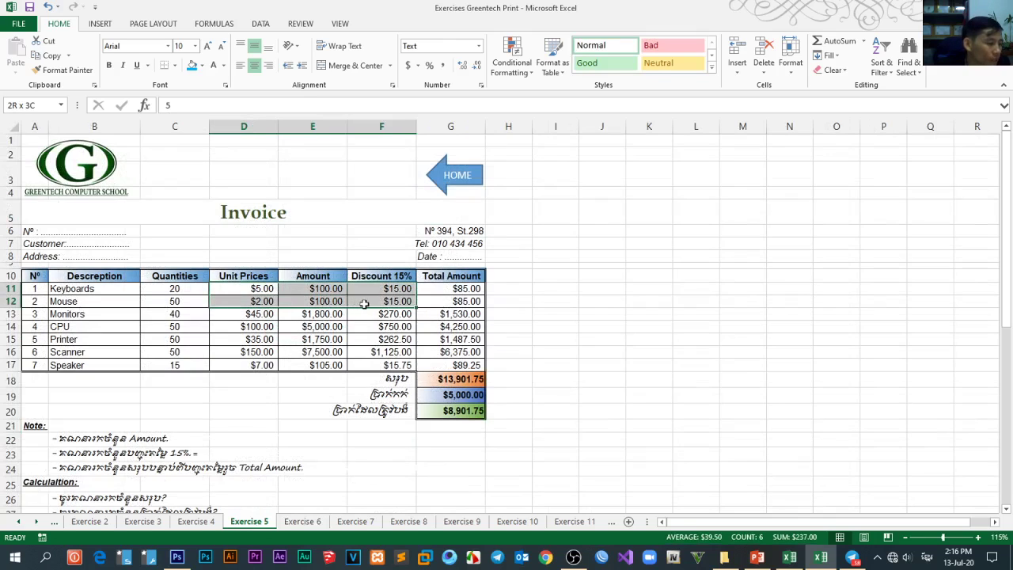
left_click_drag(245, 288, 270, 355)
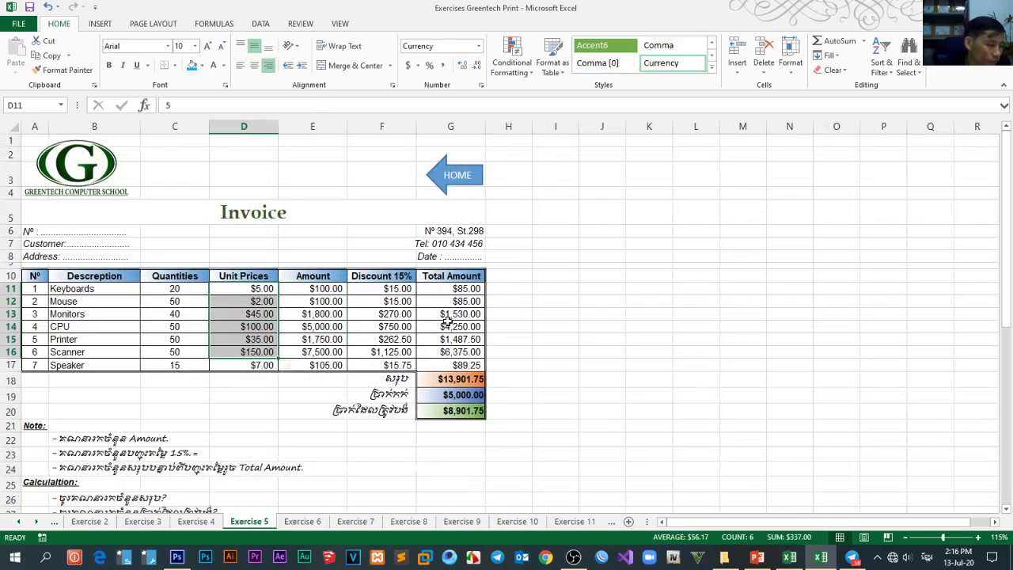
left_click(313, 291)
left_click_drag(346, 294, 340, 371)
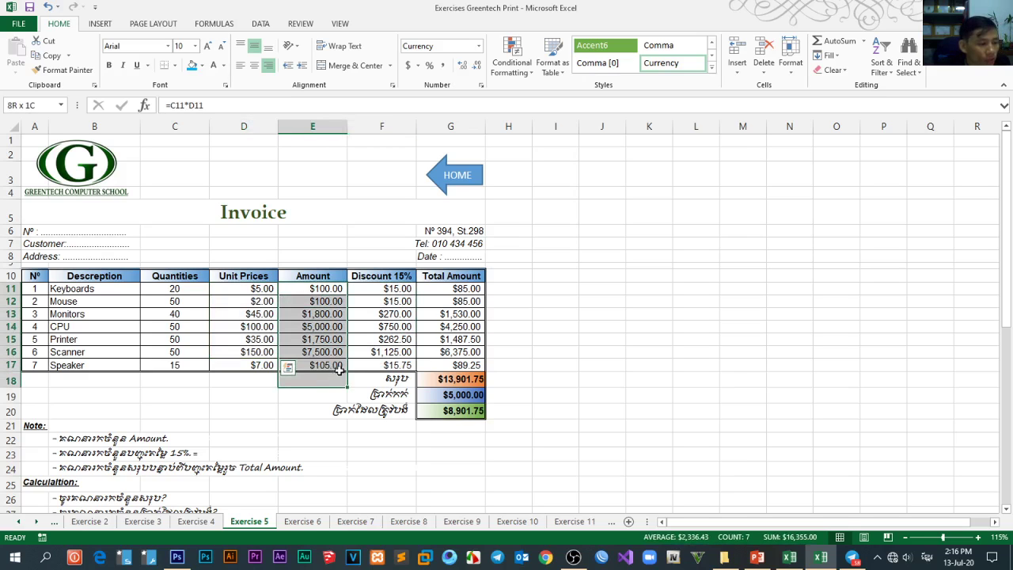
left_click_drag(369, 290, 389, 365)
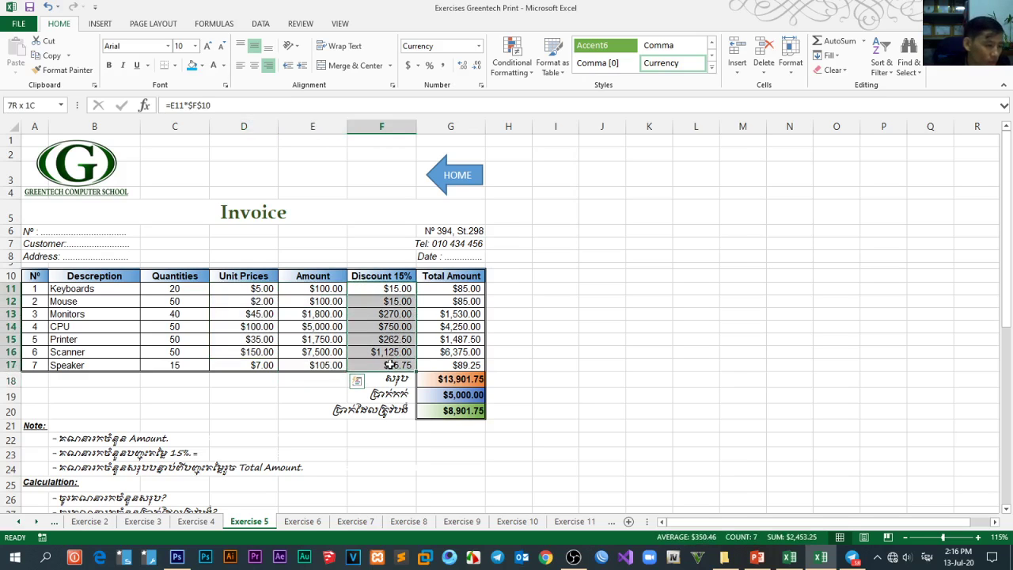
left_click_drag(435, 290, 473, 366)
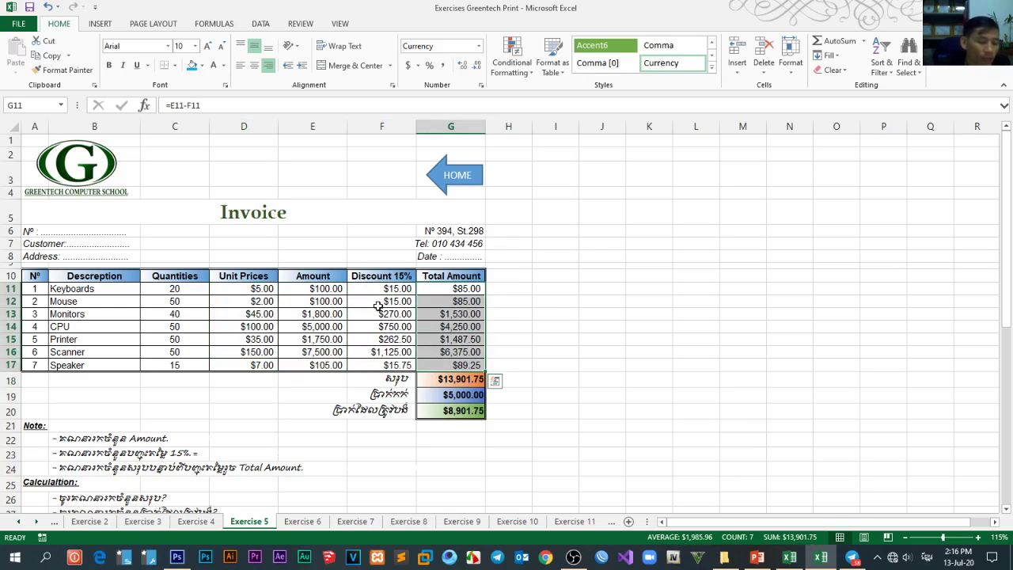
left_click_drag(298, 289, 467, 366)
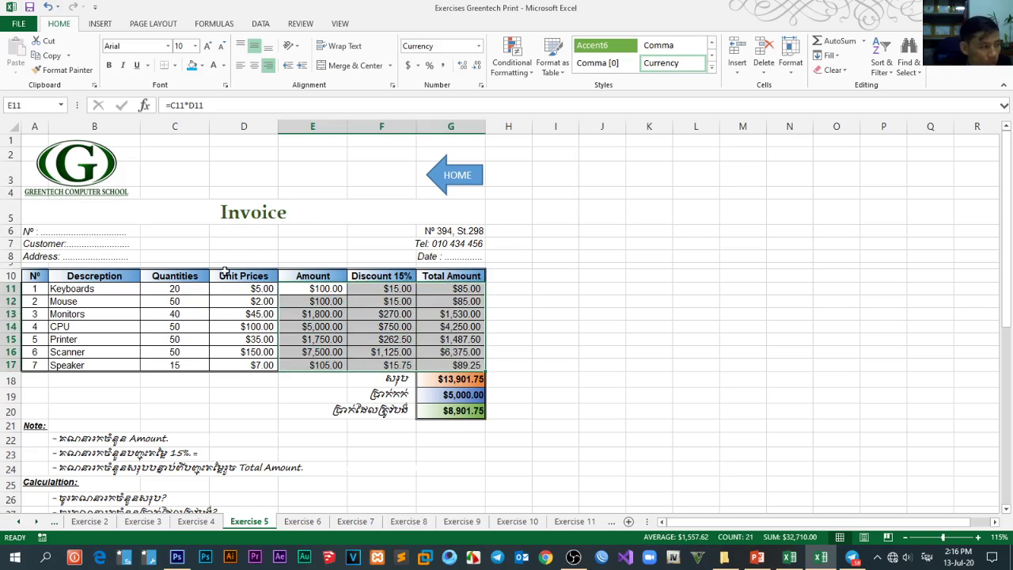
Step: Scroll Exercise 5 back to row 1 and move on to the Exercise 6 guest house sheet
scroll(381, 351, "down", 1)
scroll(385, 351, "down", 4)
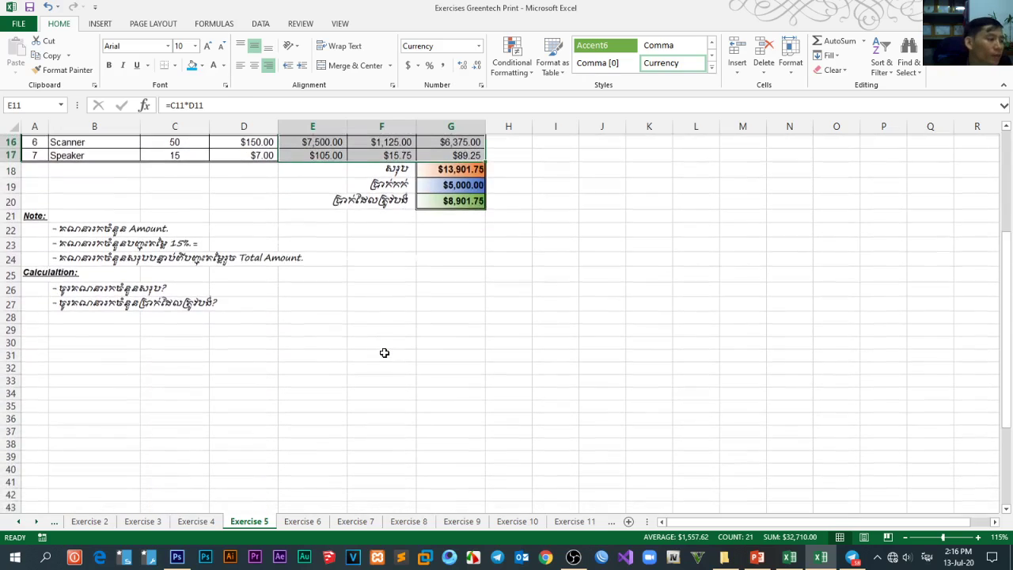
scroll(385, 351, "up", 5)
scroll(386, 354, "down", 2)
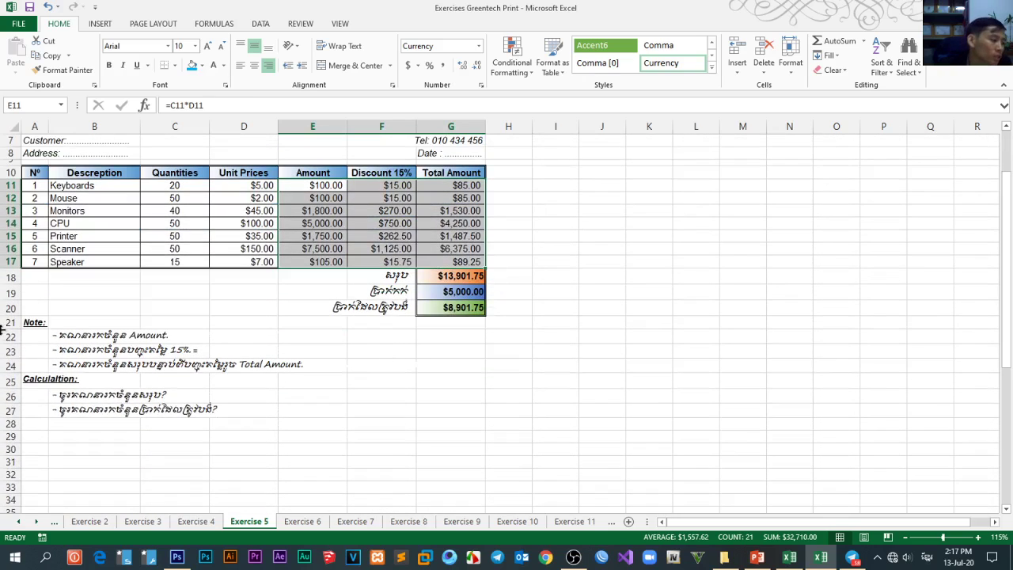
scroll(467, 329, "up", 2)
scroll(467, 329, "up", 1)
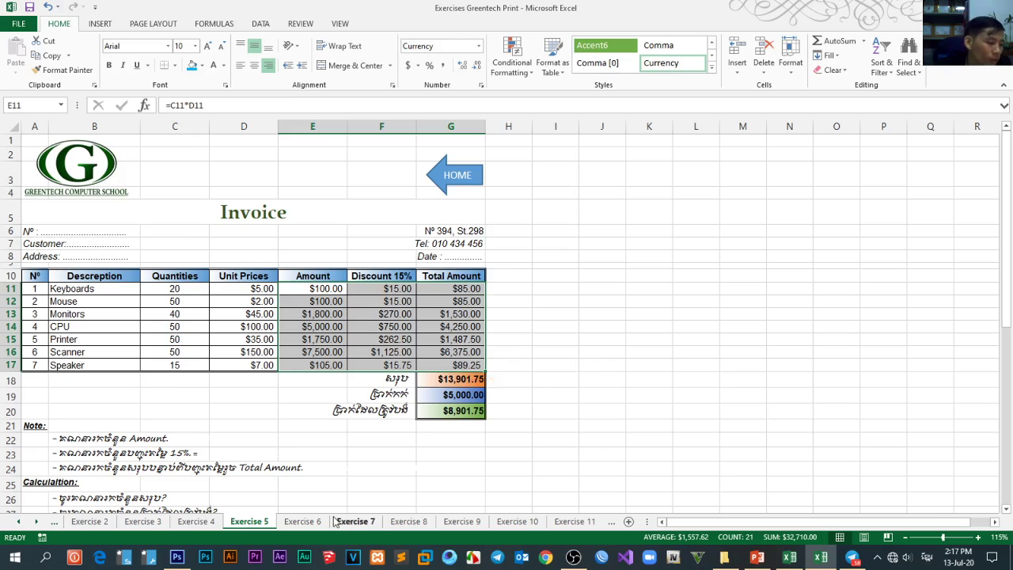
left_click(302, 522)
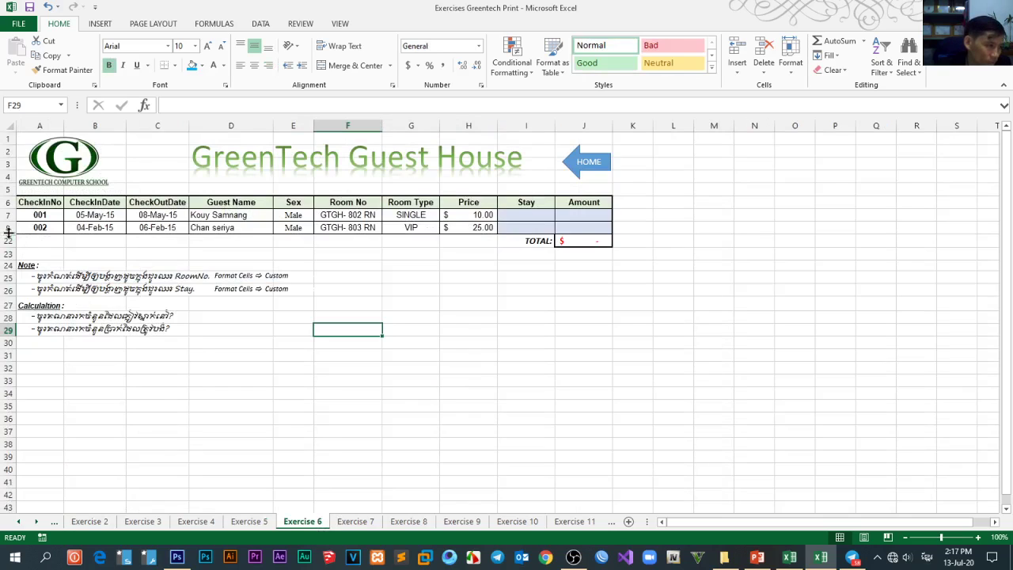
Step: Unhide guest rows 9–21 below row 8, then give rows 7–21 one uniform height
left_click_drag(7, 235, 8, 247)
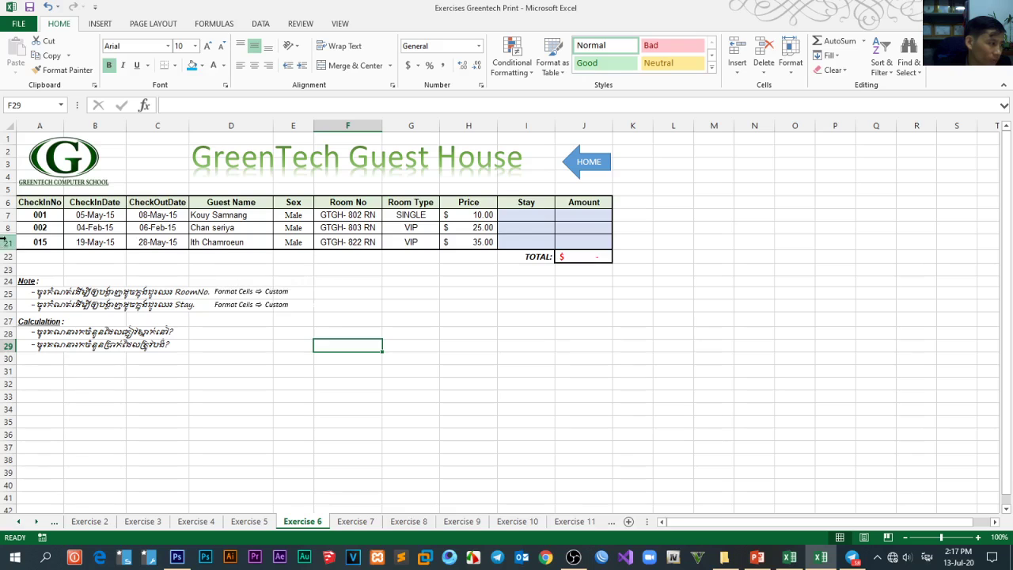
left_click_drag(8, 235, 9, 254)
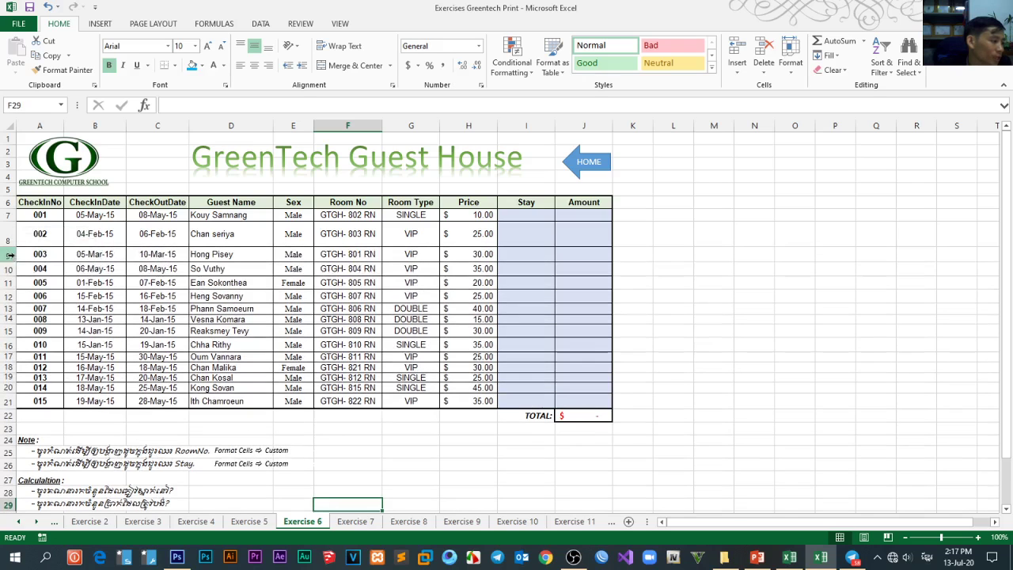
left_click_drag(8, 216, 6, 401)
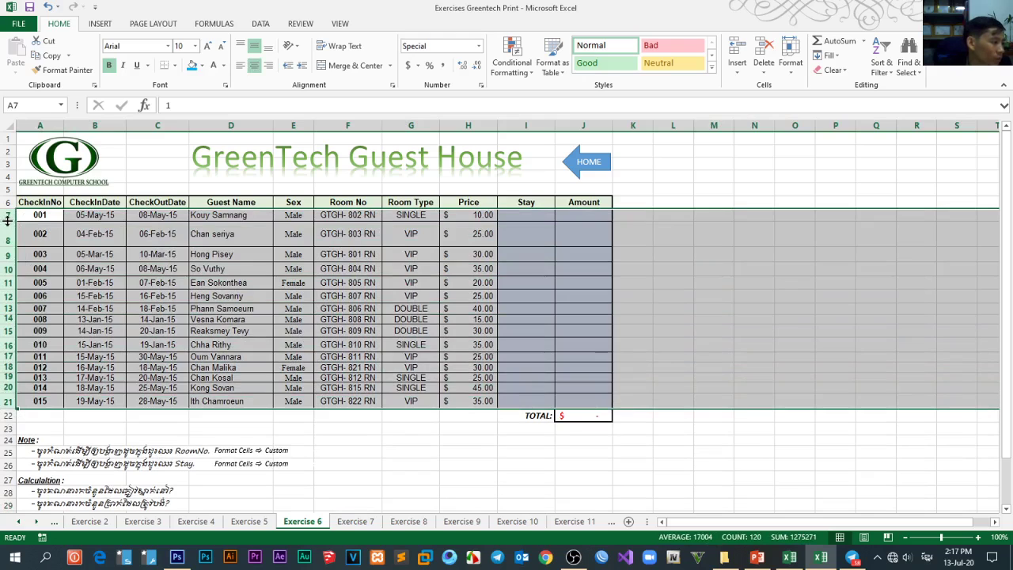
left_click_drag(8, 221, 8, 224)
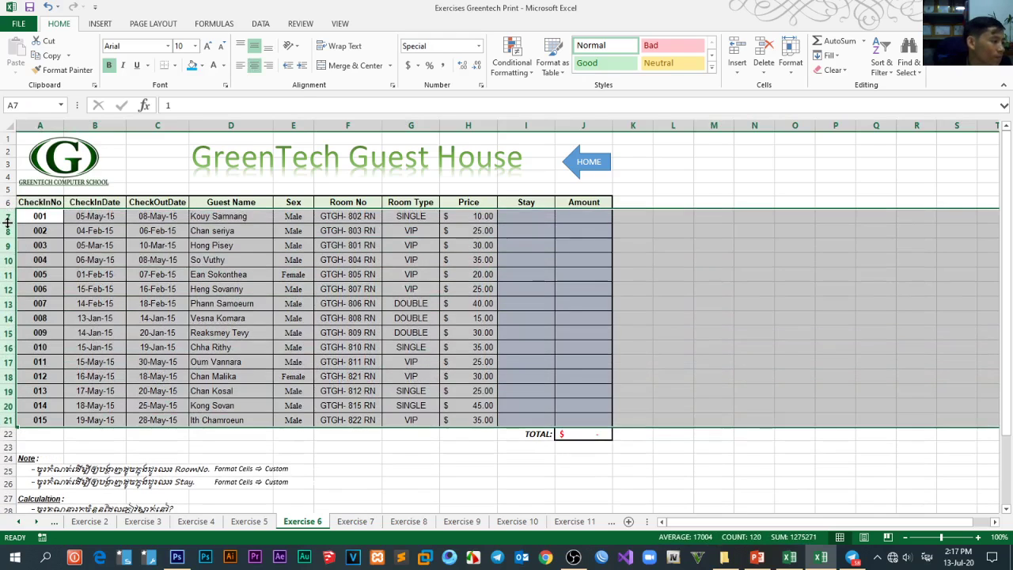
left_click(411, 332)
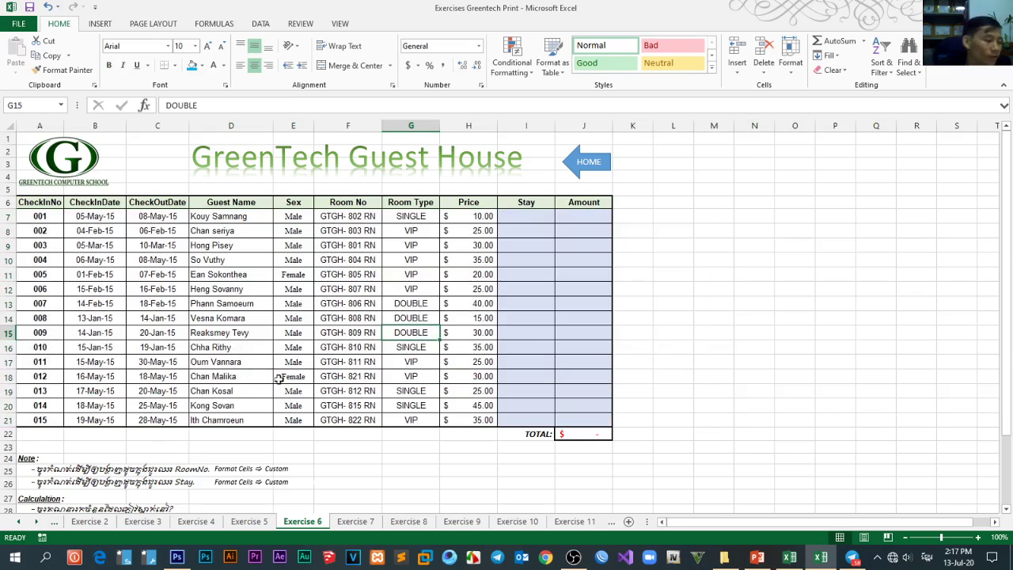
left_click(229, 447)
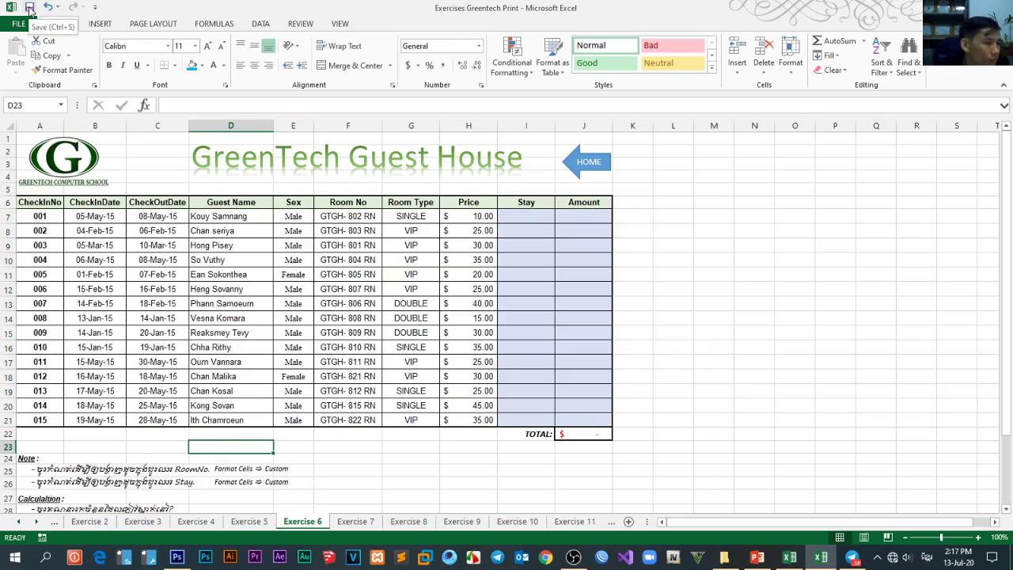
Step: Pick guest 014's Amount cell, then step through the Exercise 7 to Exercise 11 sheets
left_click(30, 9)
left_click(584, 405)
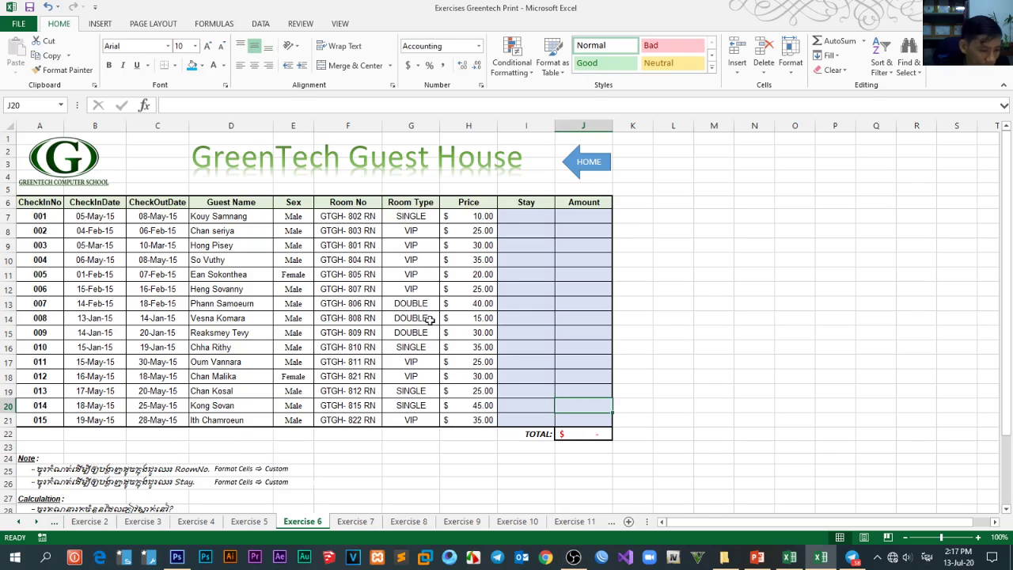
left_click(353, 524)
left_click(408, 522)
left_click(460, 522)
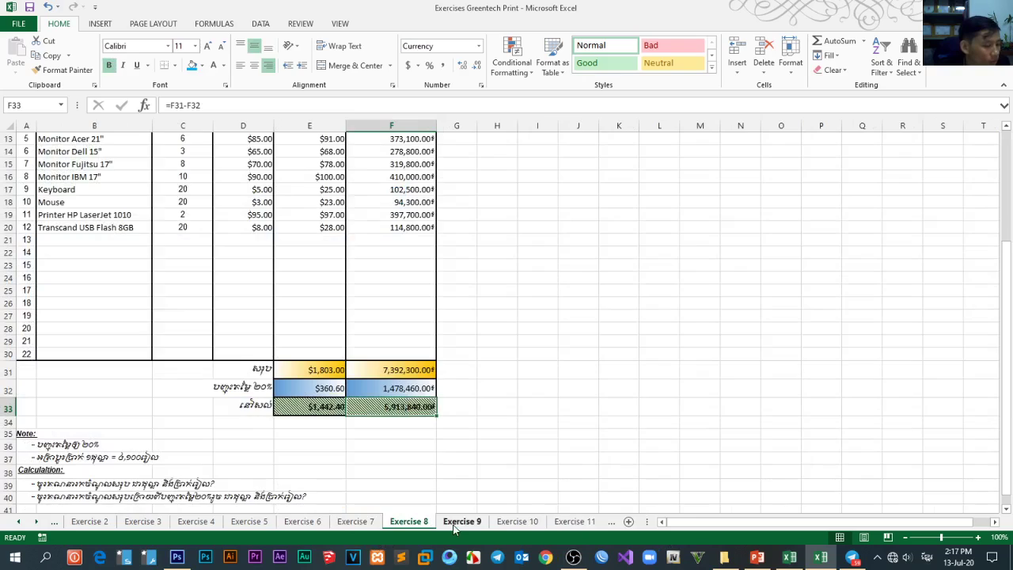
left_click(518, 523)
left_click(573, 522)
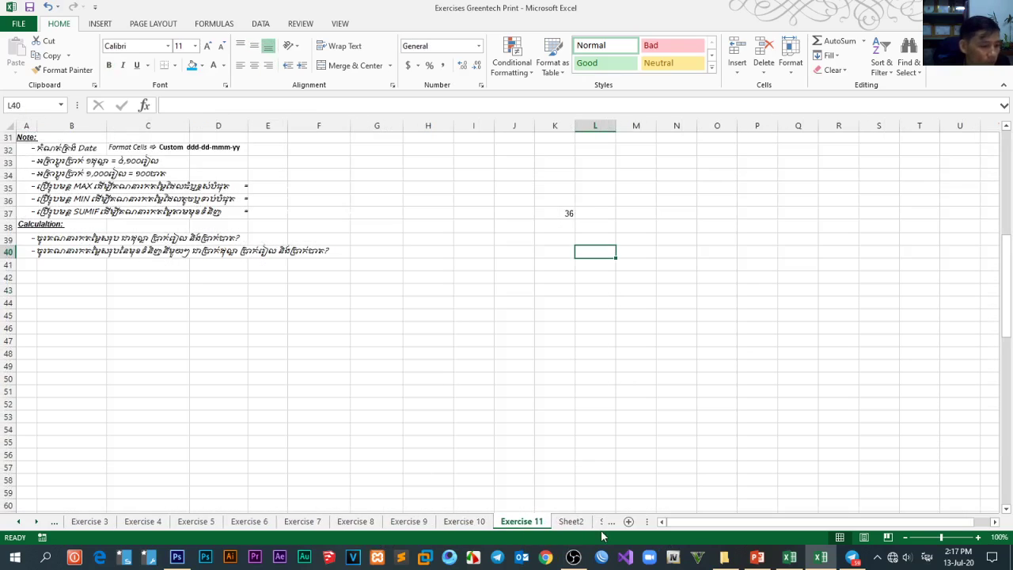
Step: Move through Sheet2, Sheet3, Exercise 12 and 13, then back to Sheet2's currency table
left_click(572, 522)
left_click(603, 522)
left_click(590, 522)
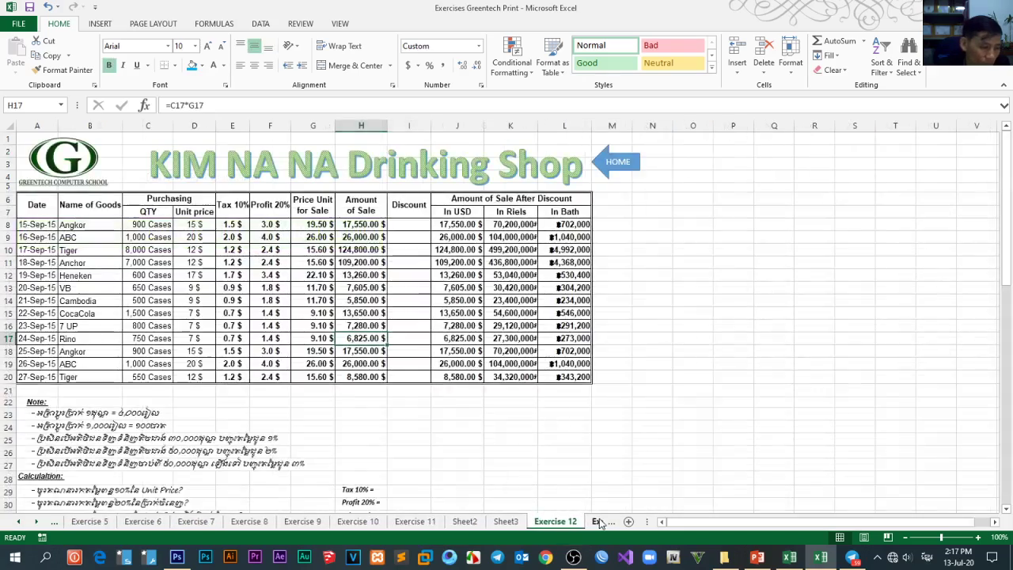
left_click(570, 523)
left_click(522, 523)
left_click(453, 522)
left_click(411, 523)
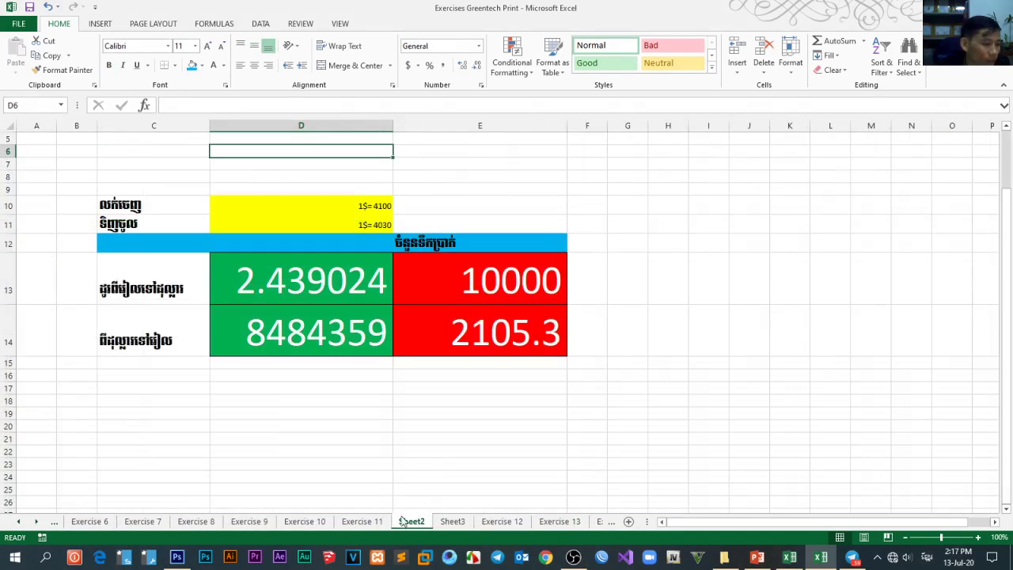
Step: Inspect the converted amounts in D13, E13 and E14 and the formula behind D14
left_click(320, 336)
left_click(416, 332)
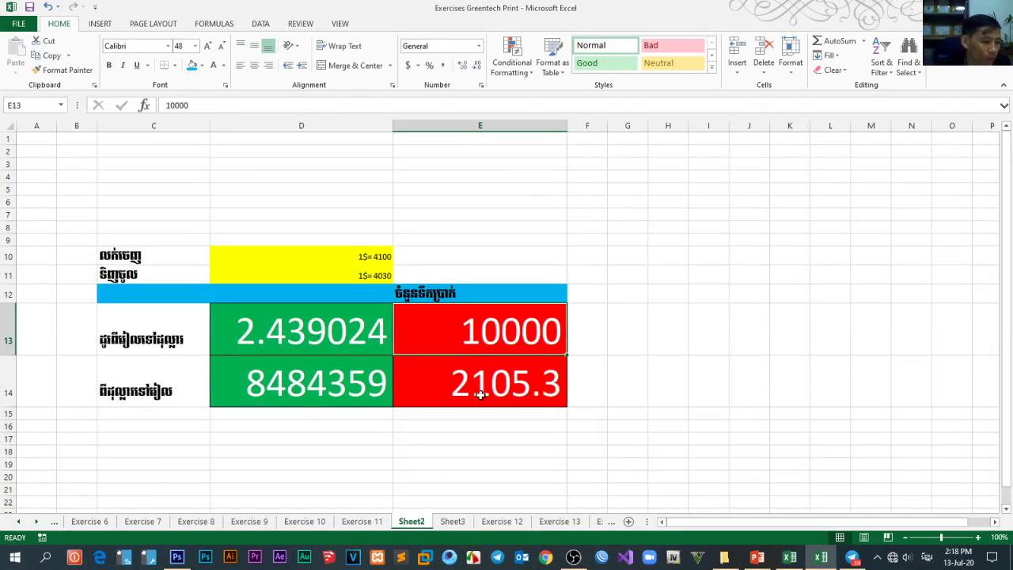
left_click(418, 390)
left_click(358, 374)
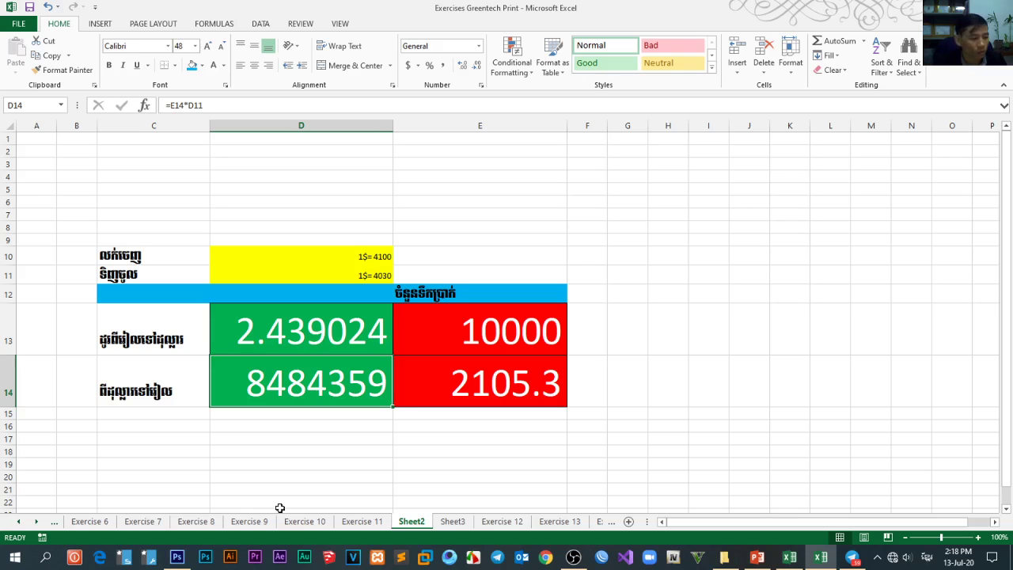
Step: Step back through the Exercise 7, 6 and 5 sheets to the Exercise 4 staff list
left_click(139, 522)
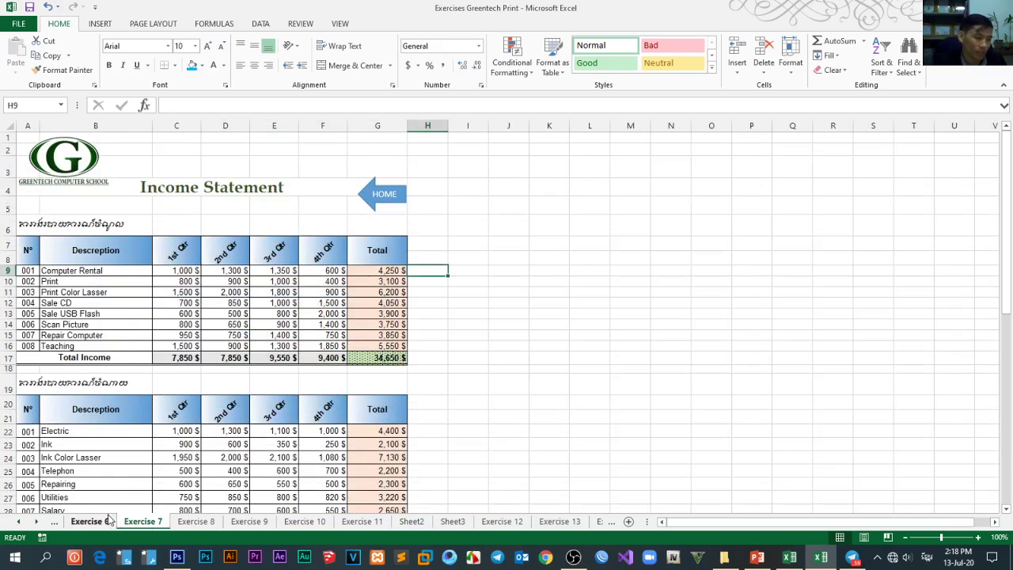
left_click(103, 521)
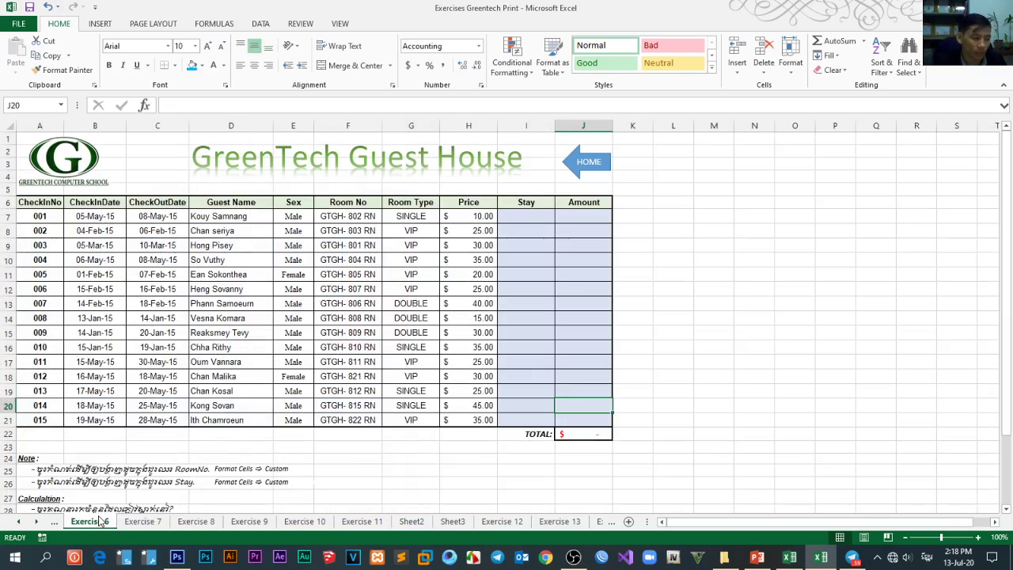
left_click(54, 522)
left_click(54, 522)
left_click(53, 521)
left_click(137, 526)
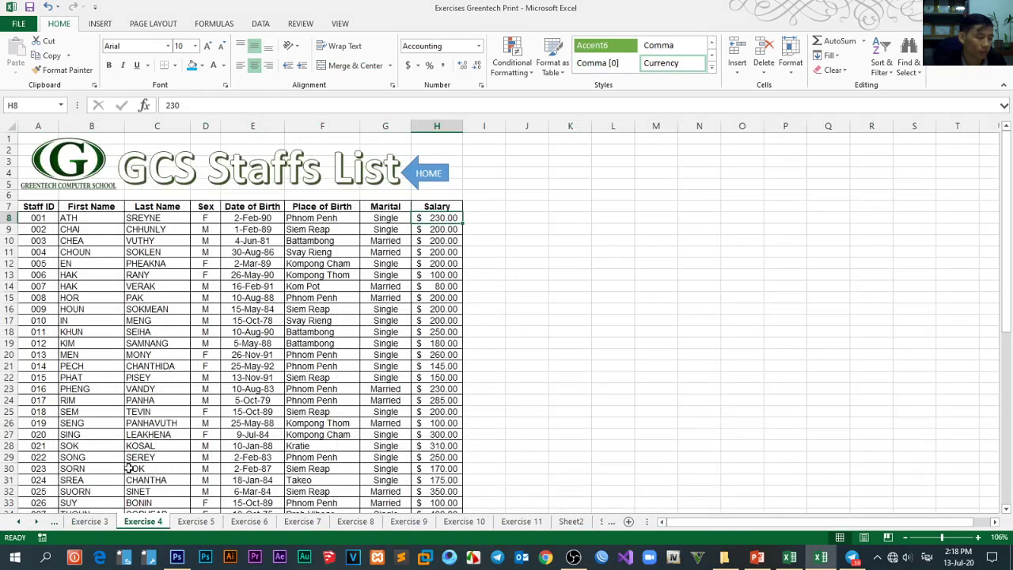
left_click(205, 240)
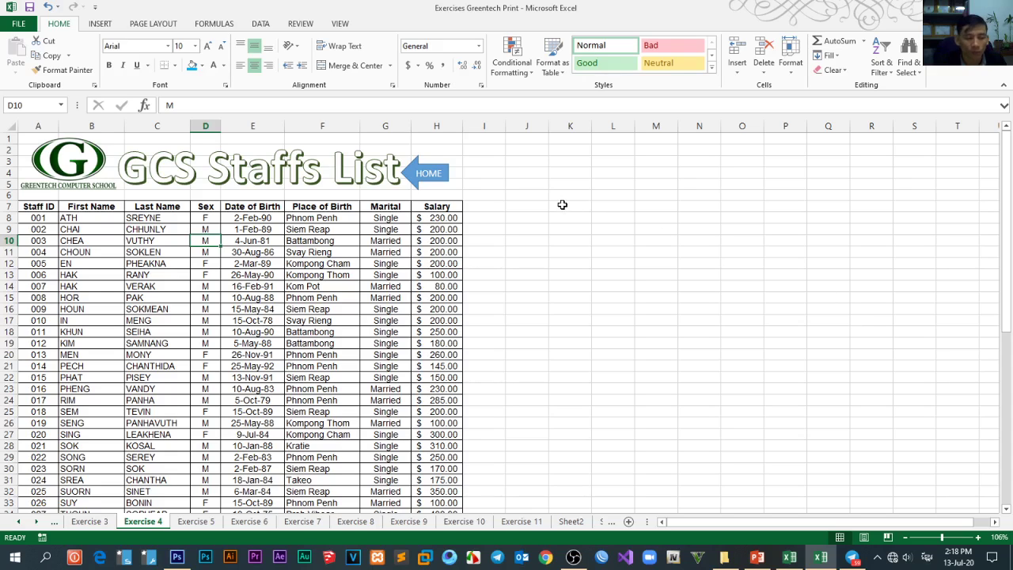
mouse_move(561, 205)
left_mouse_down()
mouse_move(692, 252)
mouse_move(632, 278)
left_mouse_up()
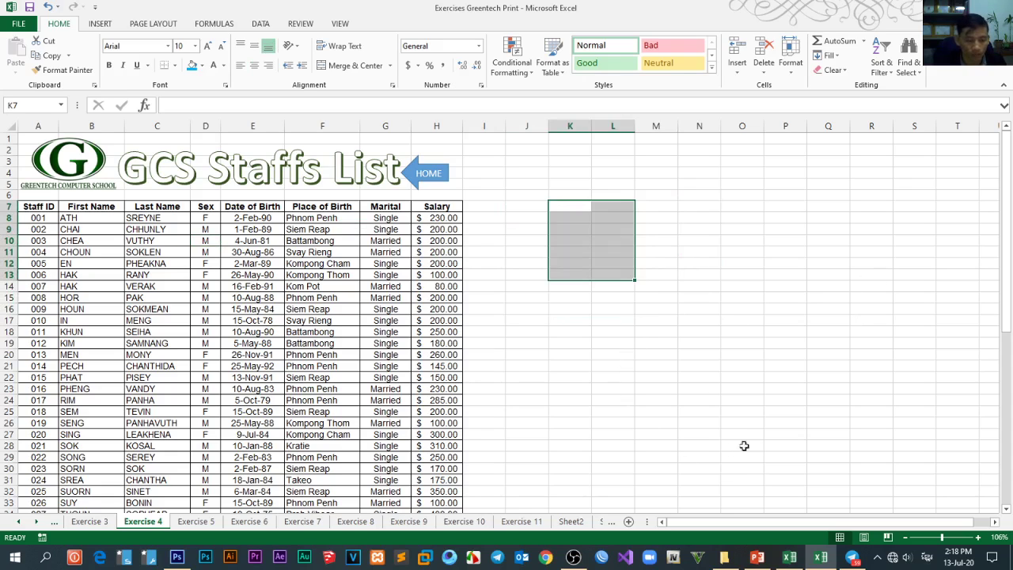
left_click(619, 380)
left_click_drag(565, 237, 657, 302)
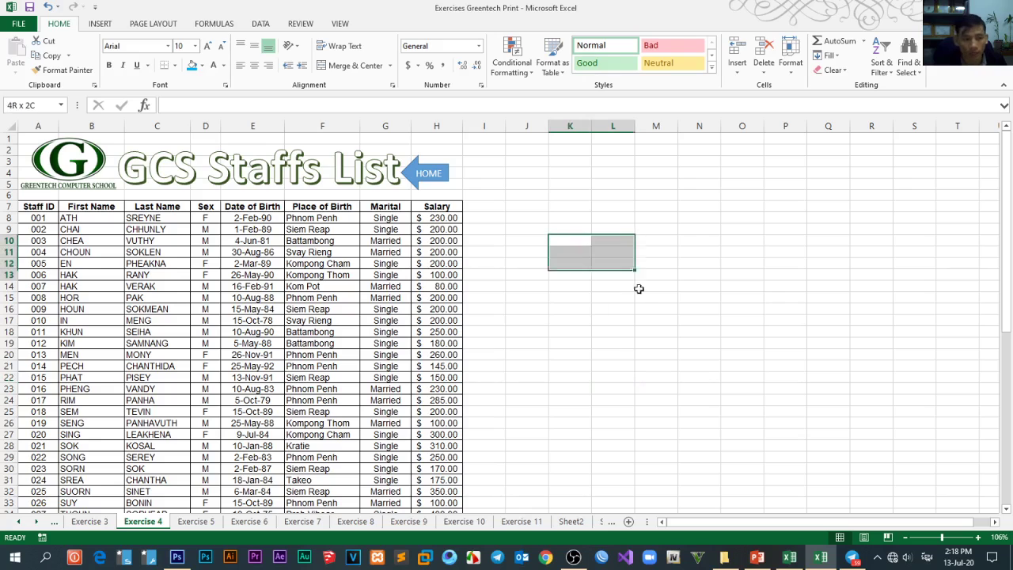
left_click_drag(585, 239, 657, 303)
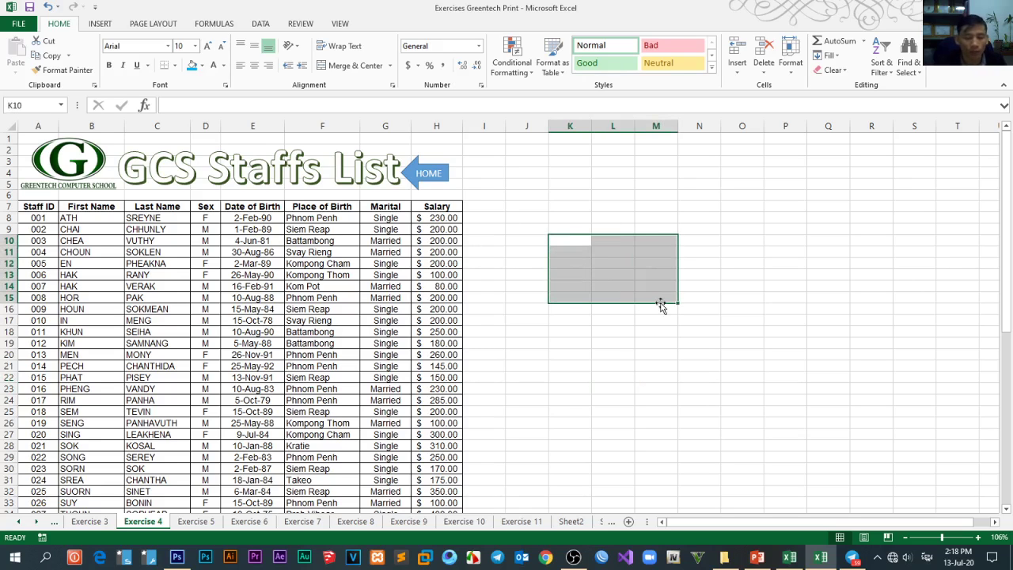